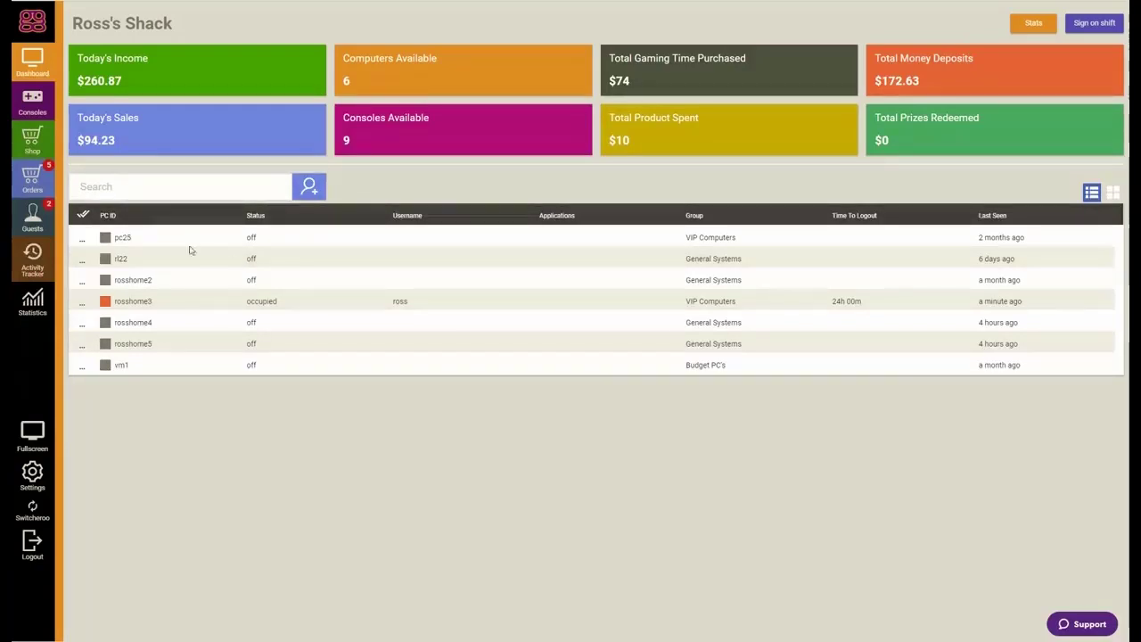
View the bulk actions for pc25, rosshome2, rosshome4 and vm1, and select and deselect all computers in the list.
left_click(163, 237)
left_click(149, 279)
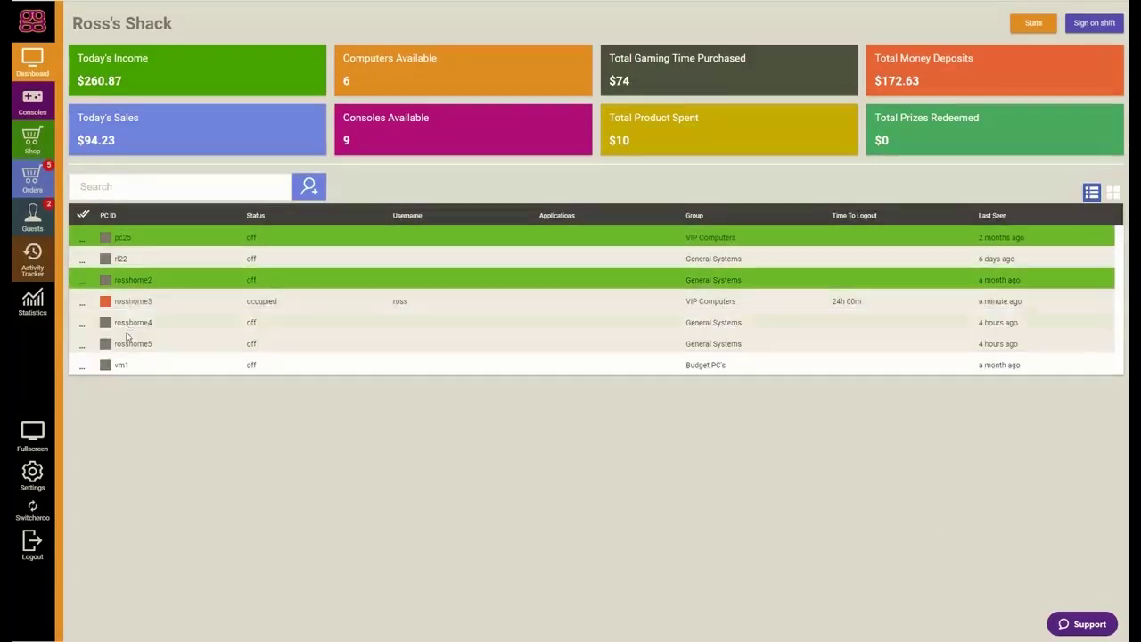
left_click(132, 321)
left_click(123, 365)
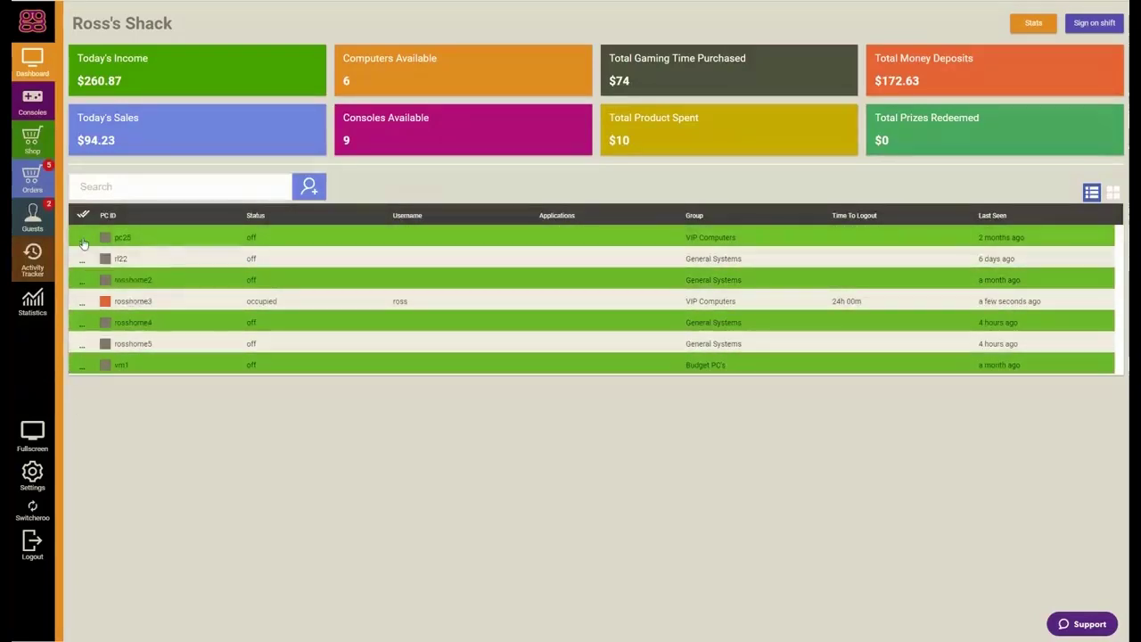
left_click(81, 241)
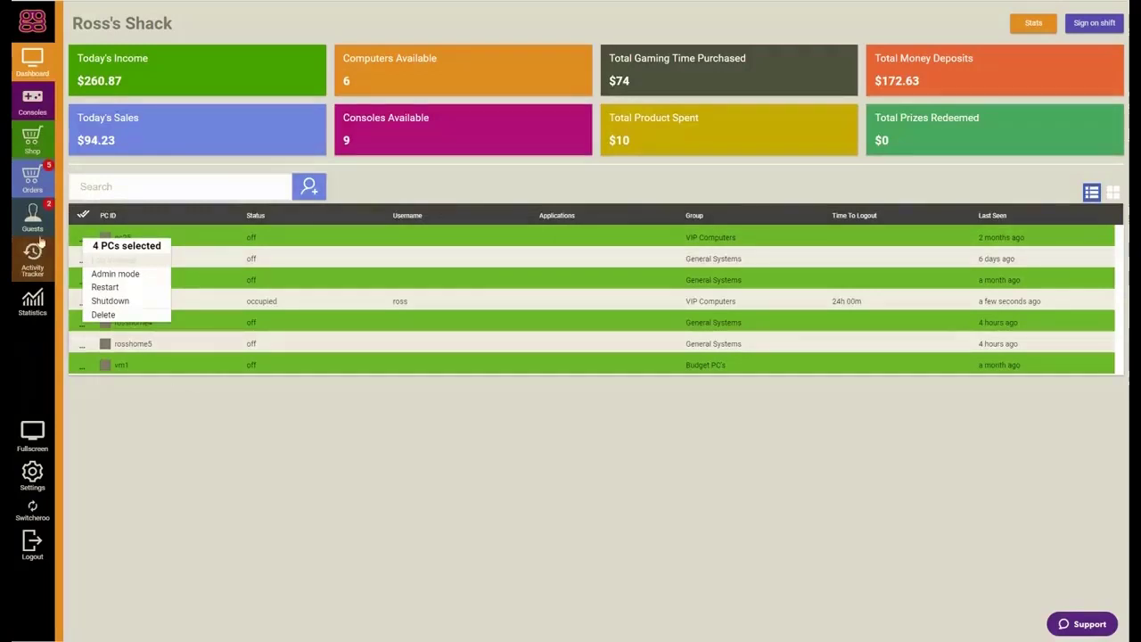
left_click(181, 414)
left_click(82, 217)
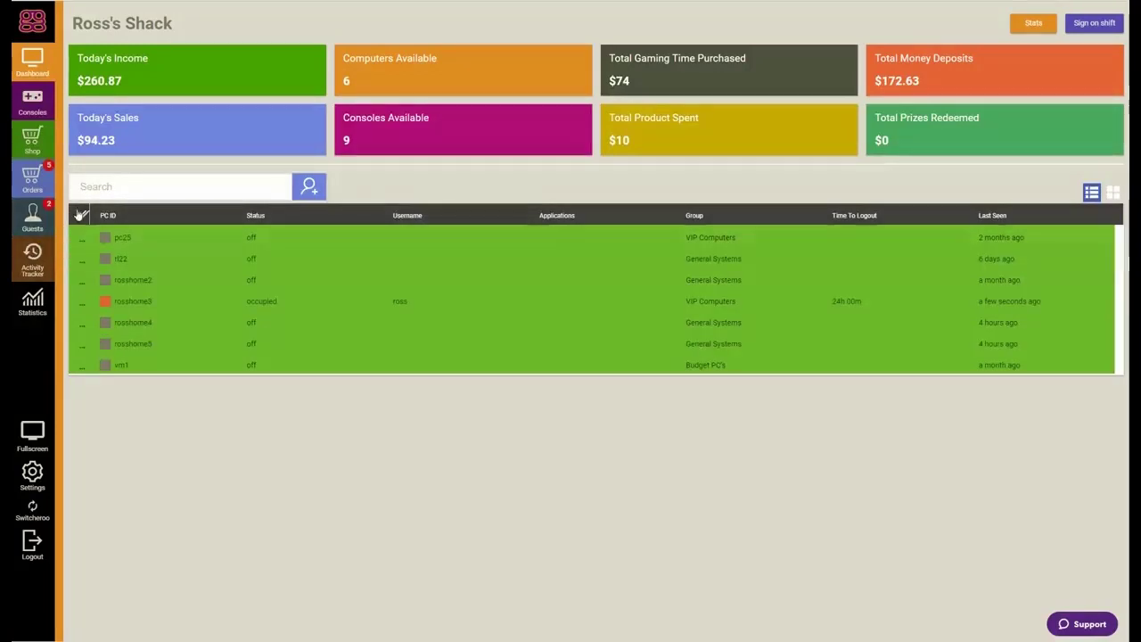
left_click(82, 216)
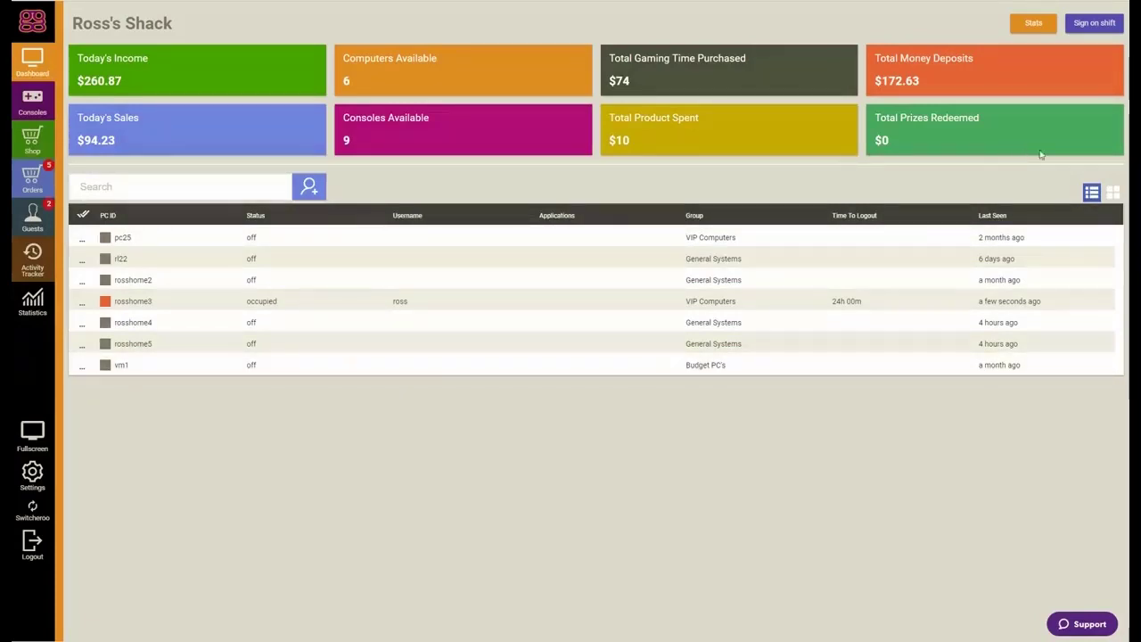
Switch the dashboard to the graphical room layout and view the layout's background and icon options.
left_click(1113, 195)
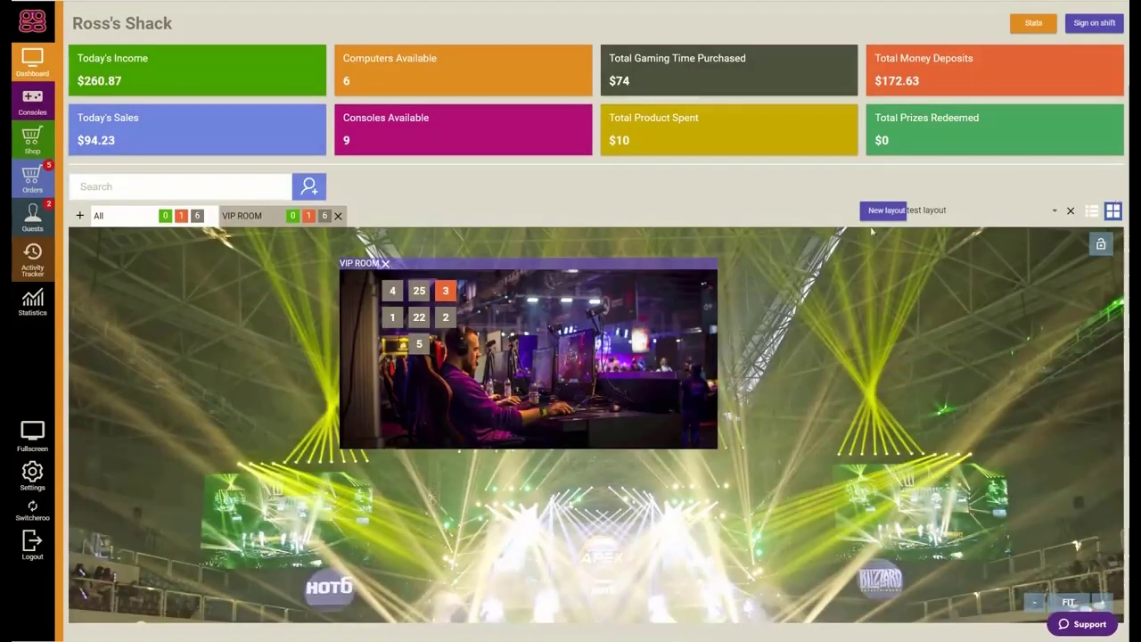
right_click(244, 355)
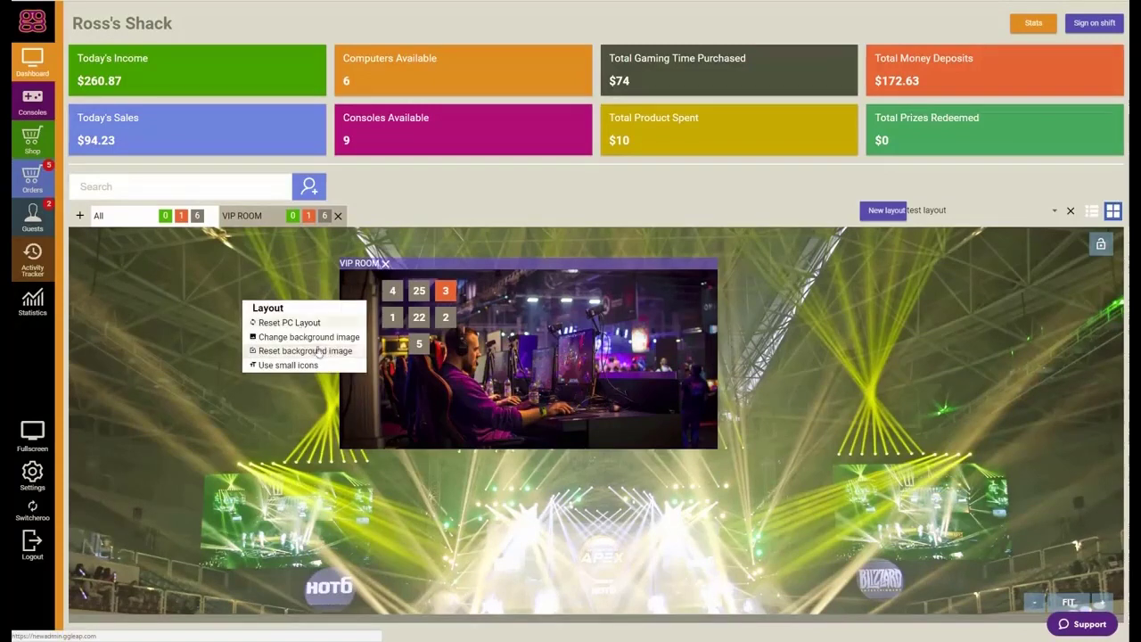
left_click(208, 300)
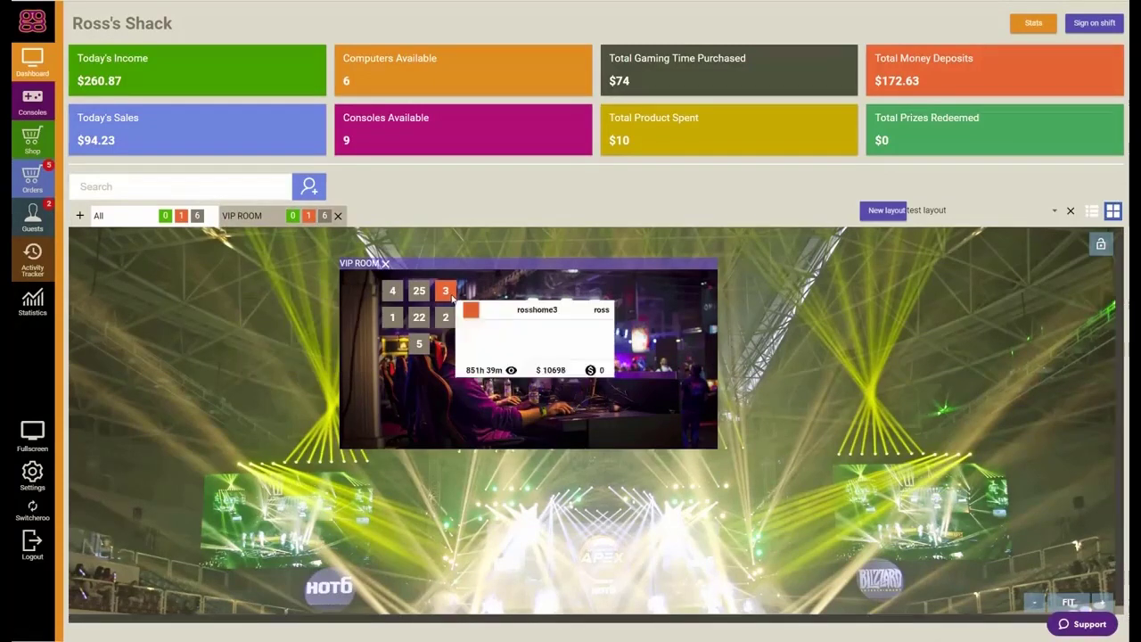
View the computer and user actions available for rosshome3 in the room layout and return to the list view.
left_click_drag(453, 290, 432, 304)
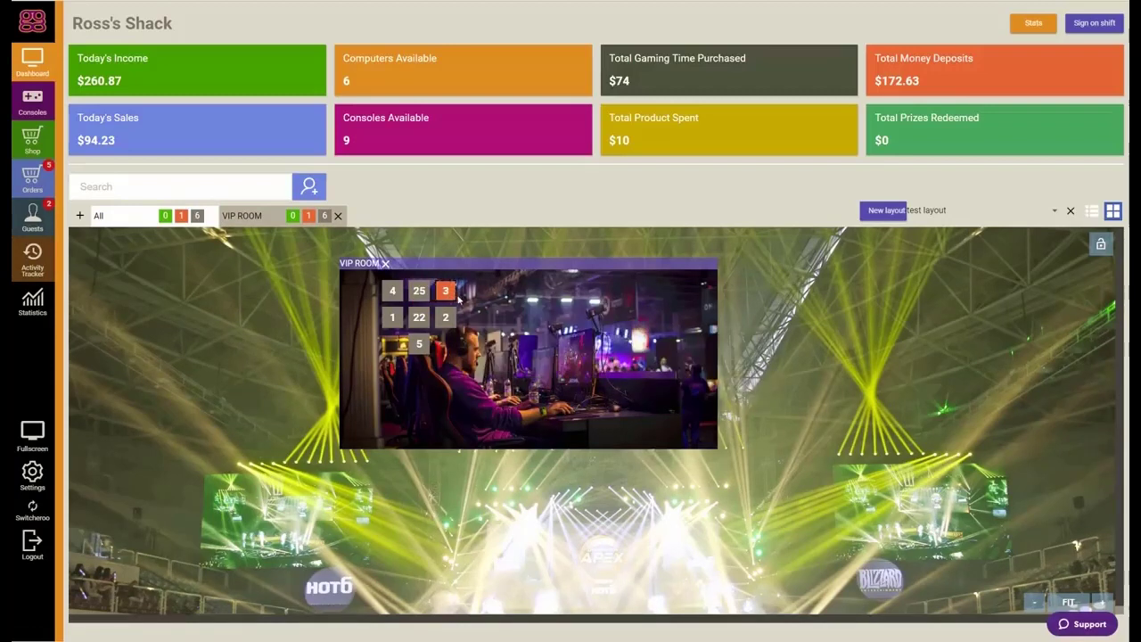
right_click(453, 298)
mouse_move(489, 319)
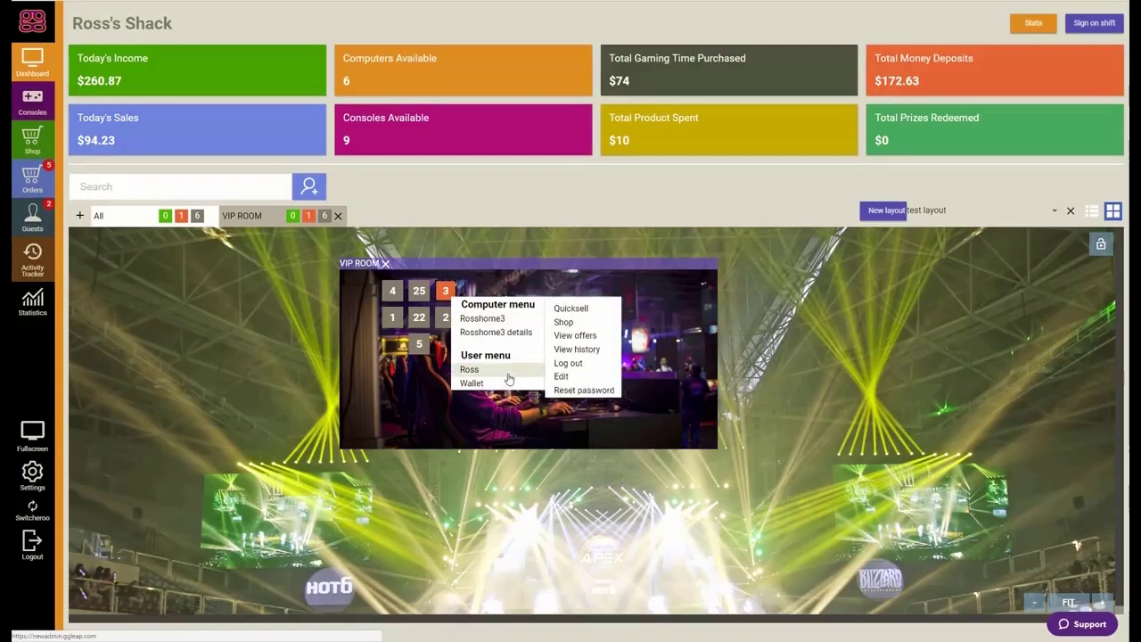
left_click(1067, 172)
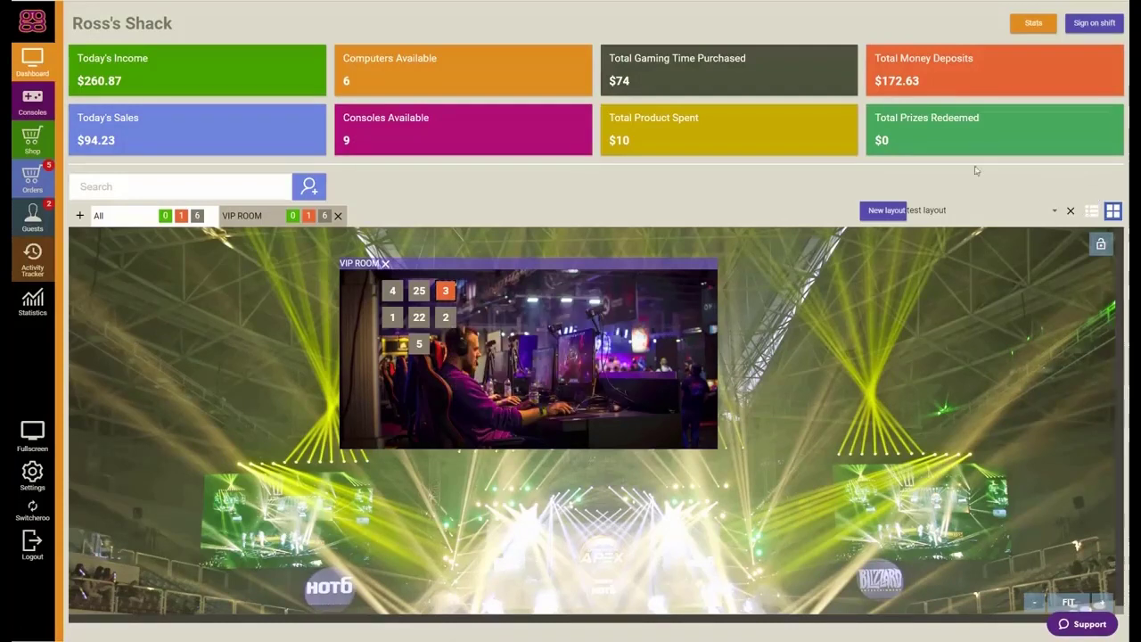
left_click(1095, 211)
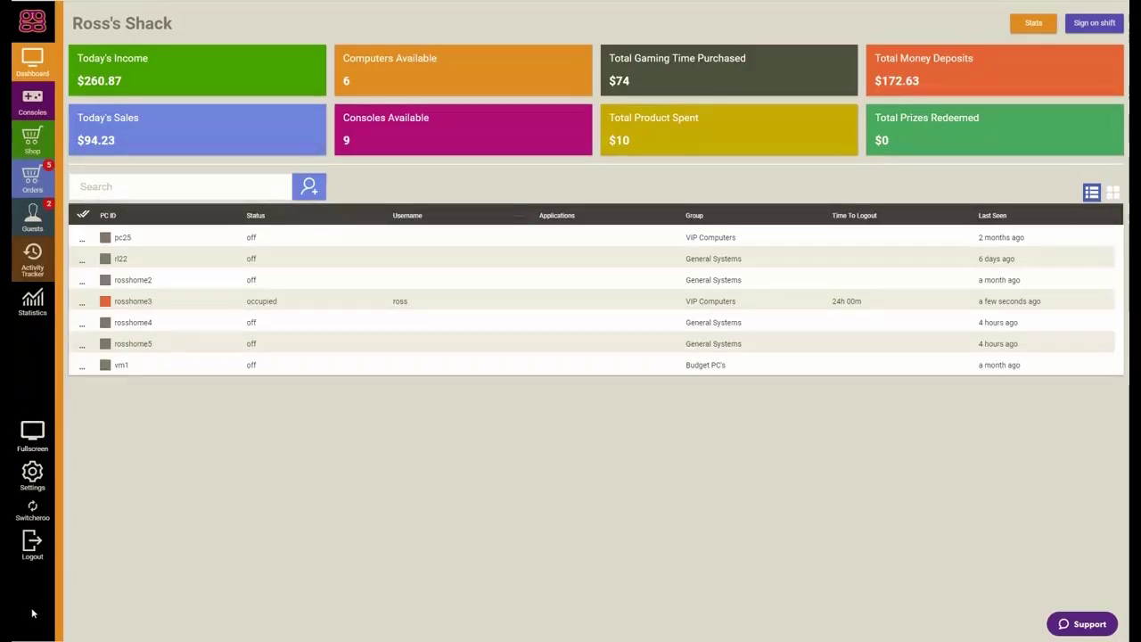
Open Inventory management in the shop settings.
left_click(32, 472)
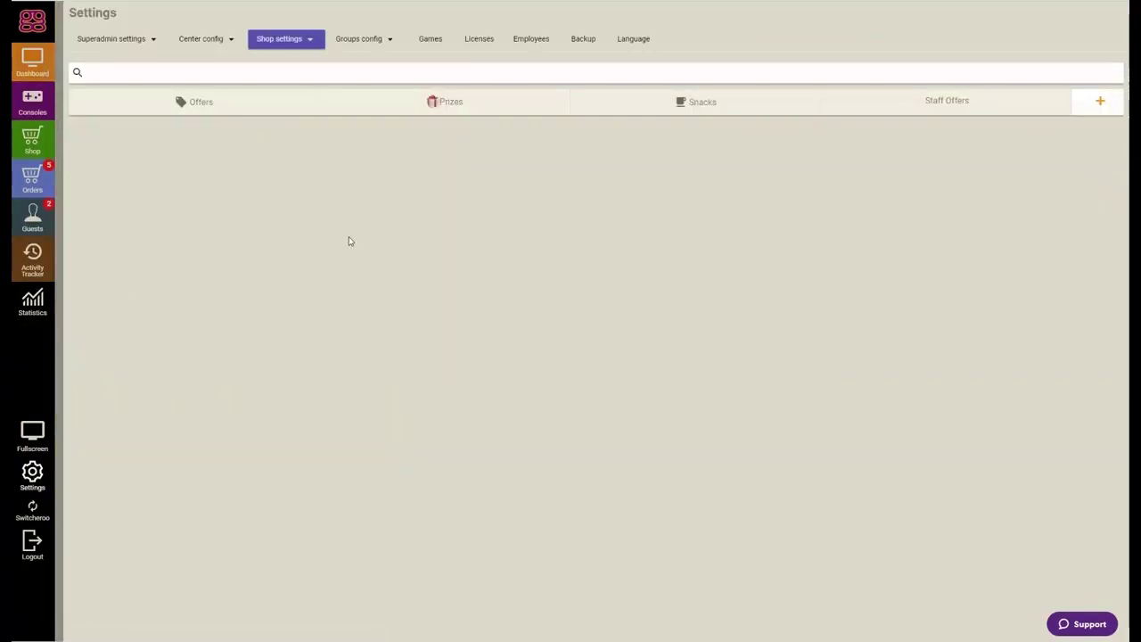
left_click(298, 41)
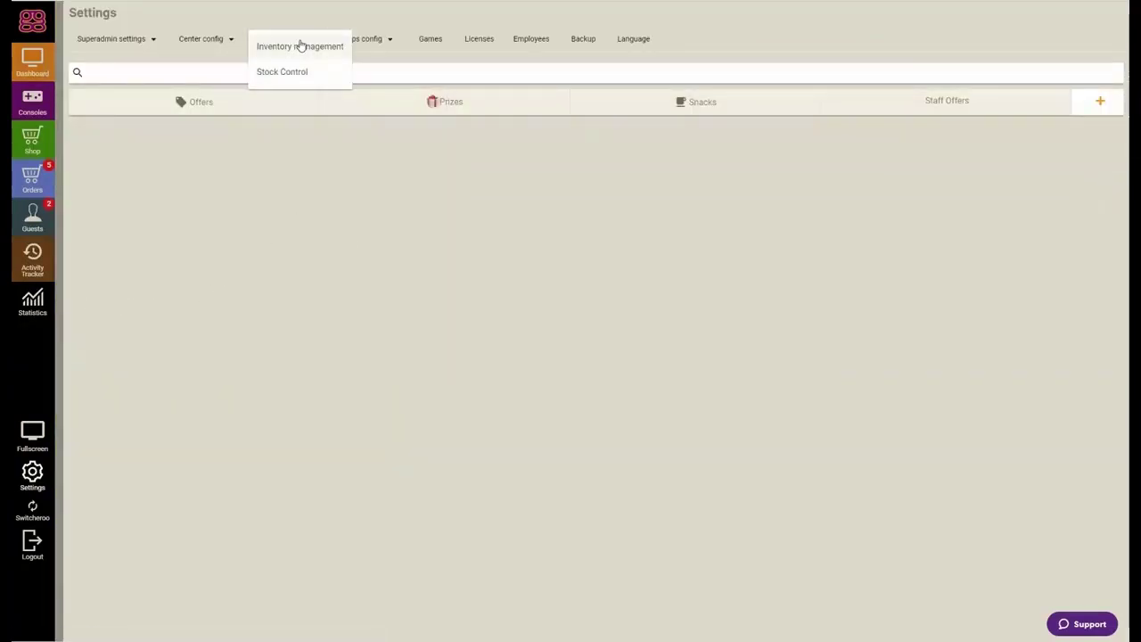
left_click(295, 42)
left_click(296, 44)
left_click(288, 45)
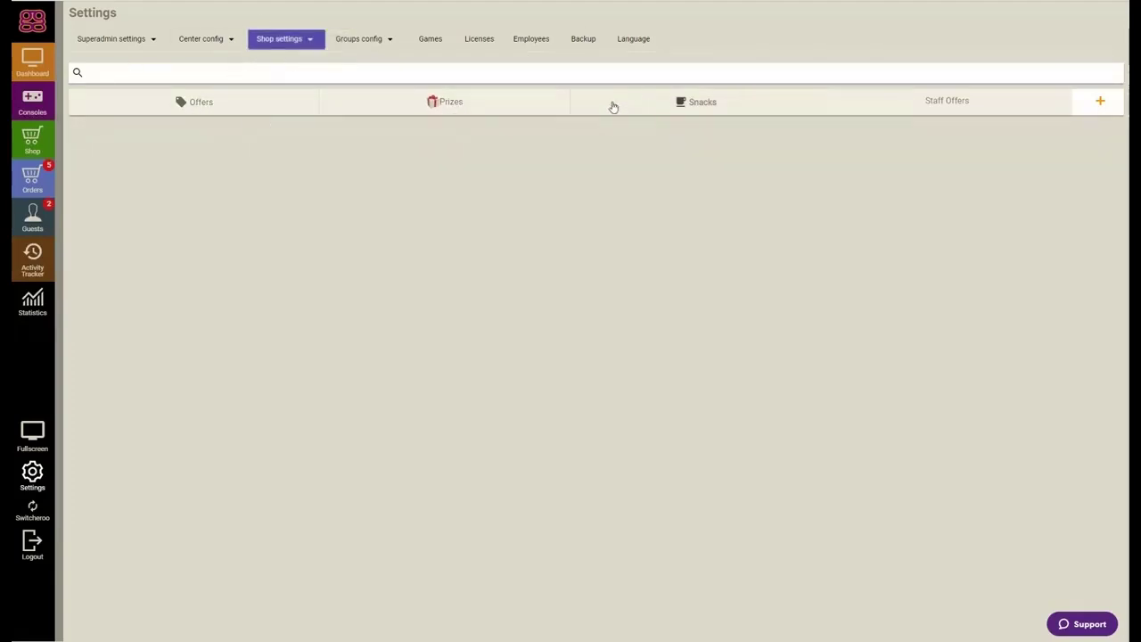
Look through the Offers sub-categories: Standard Pricing, Special Offers, Staff Offers, Compensation Time and Prizes.
left_click(195, 101)
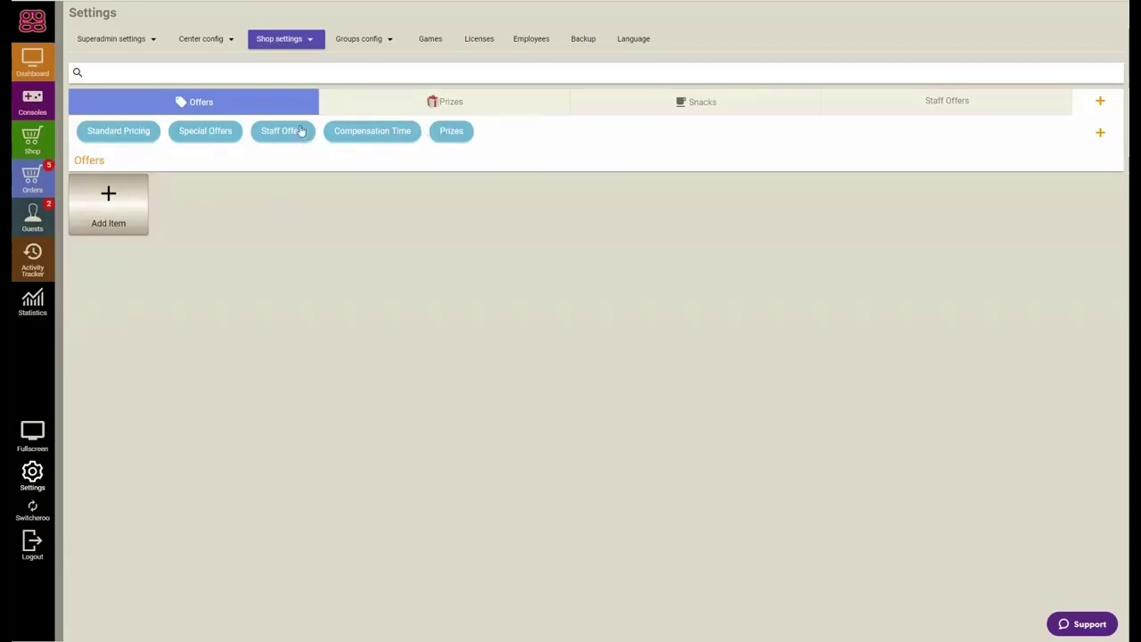
left_click(127, 135)
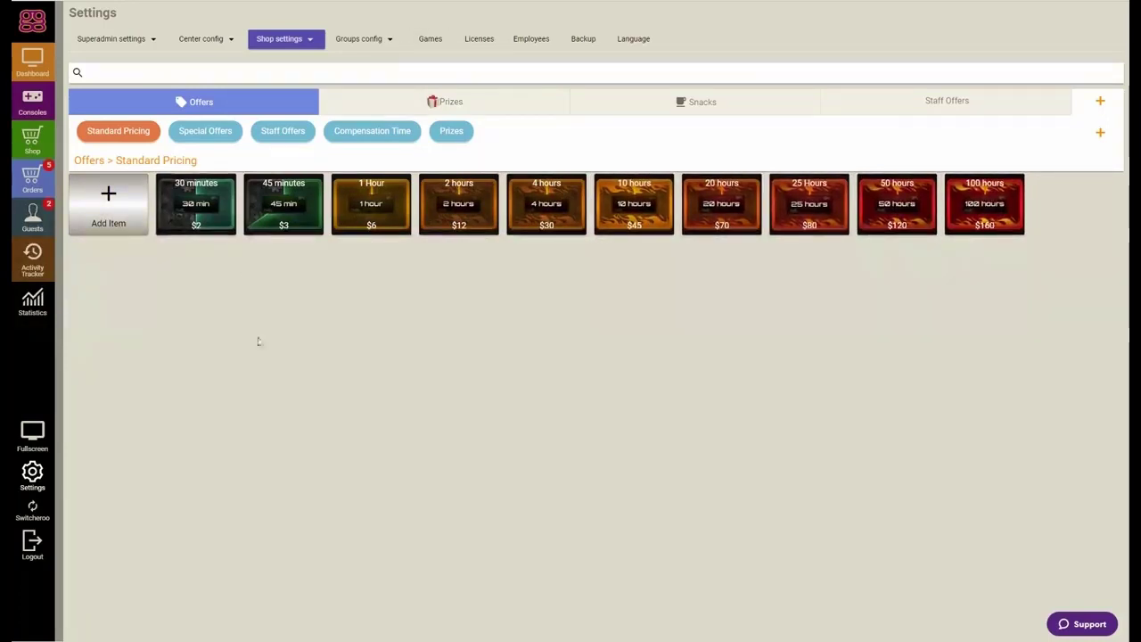
left_click(205, 131)
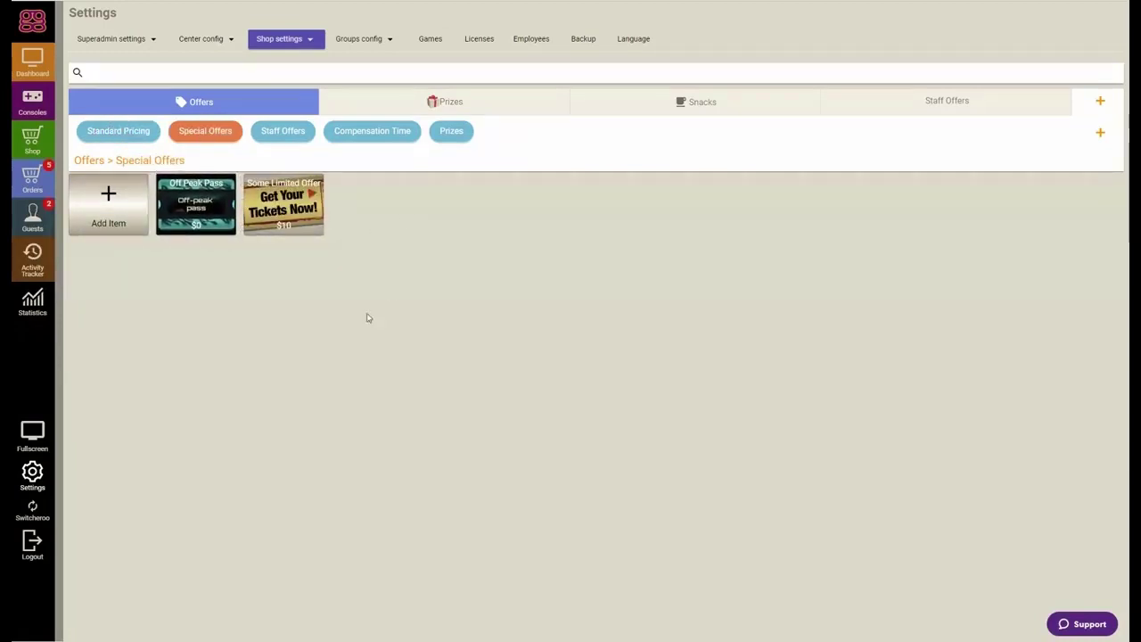
left_click(285, 141)
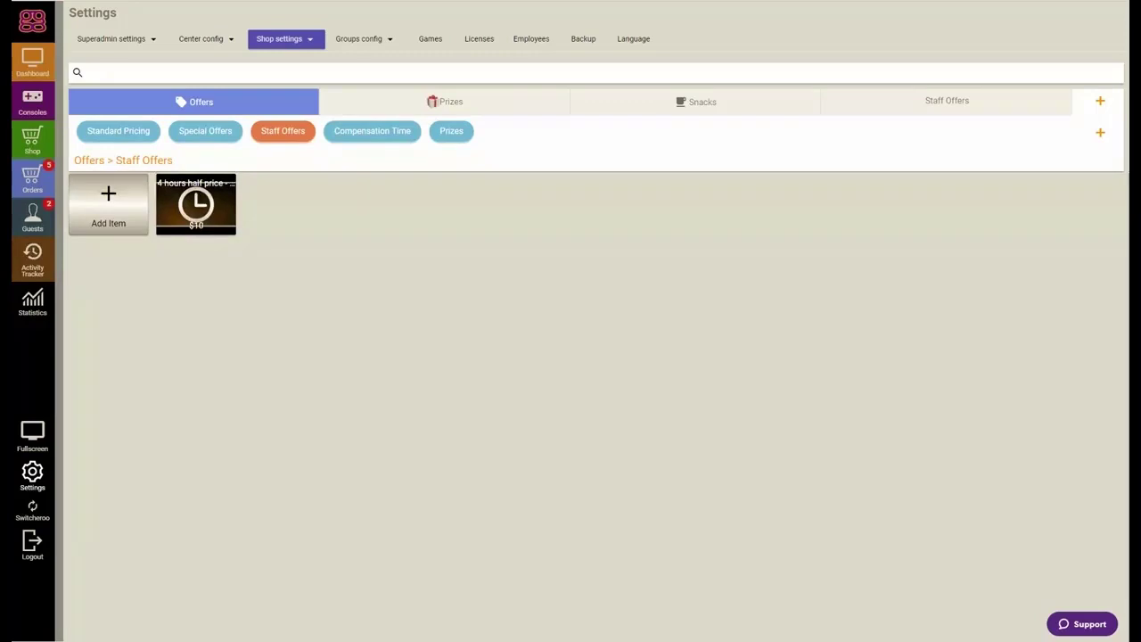
left_click(356, 130)
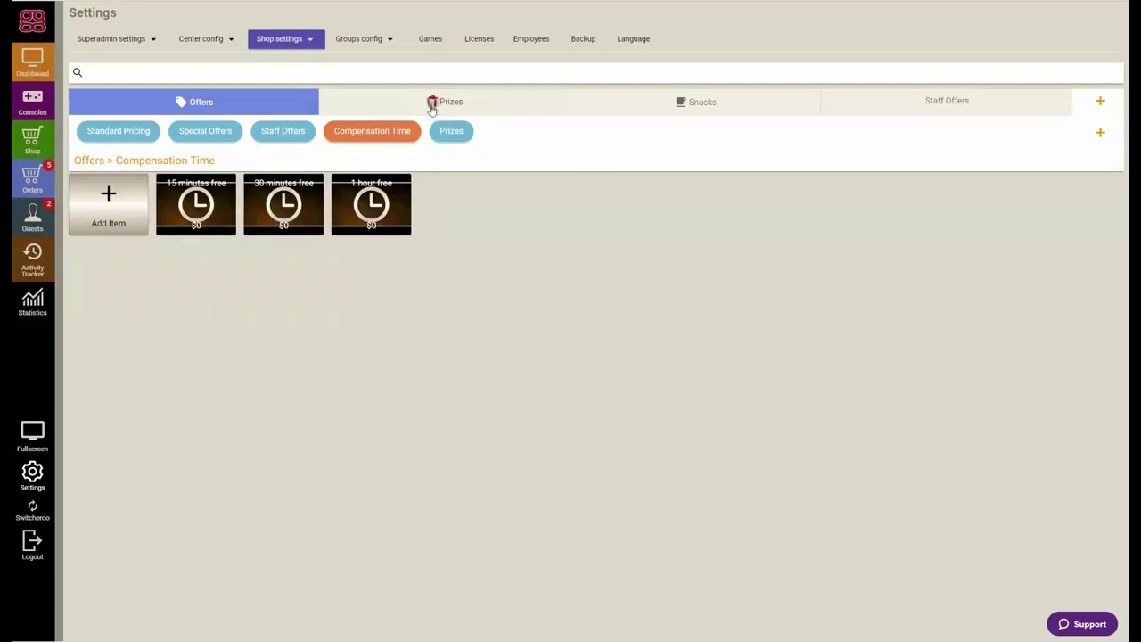
left_click(441, 137)
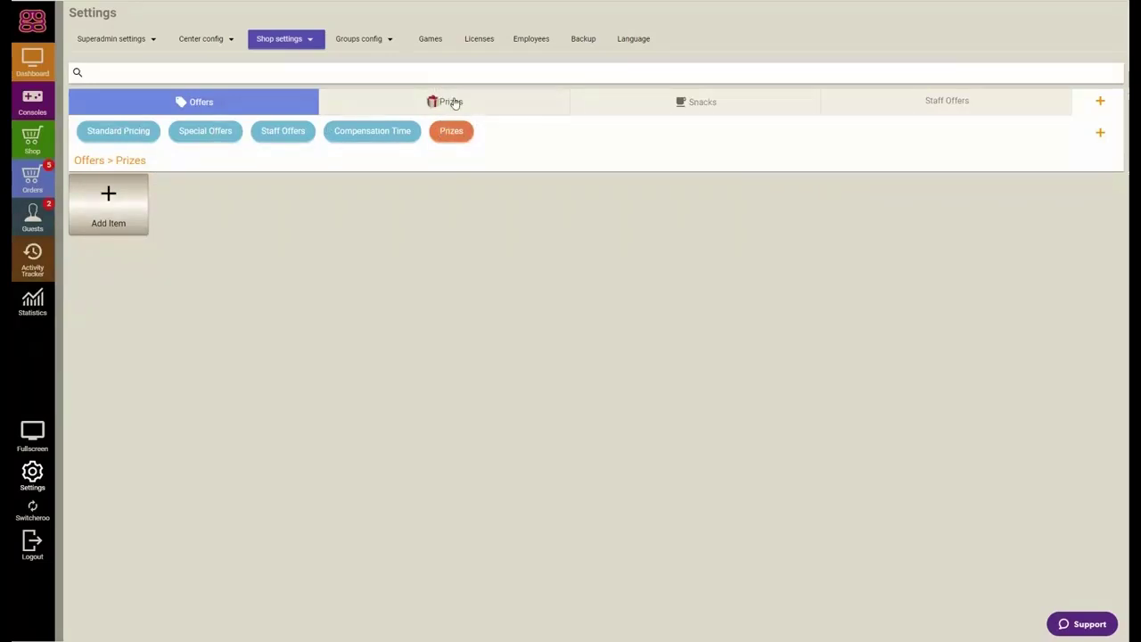
Look through the Prizes category and the Food and Drinks sub-categories of Snacks.
left_click(450, 102)
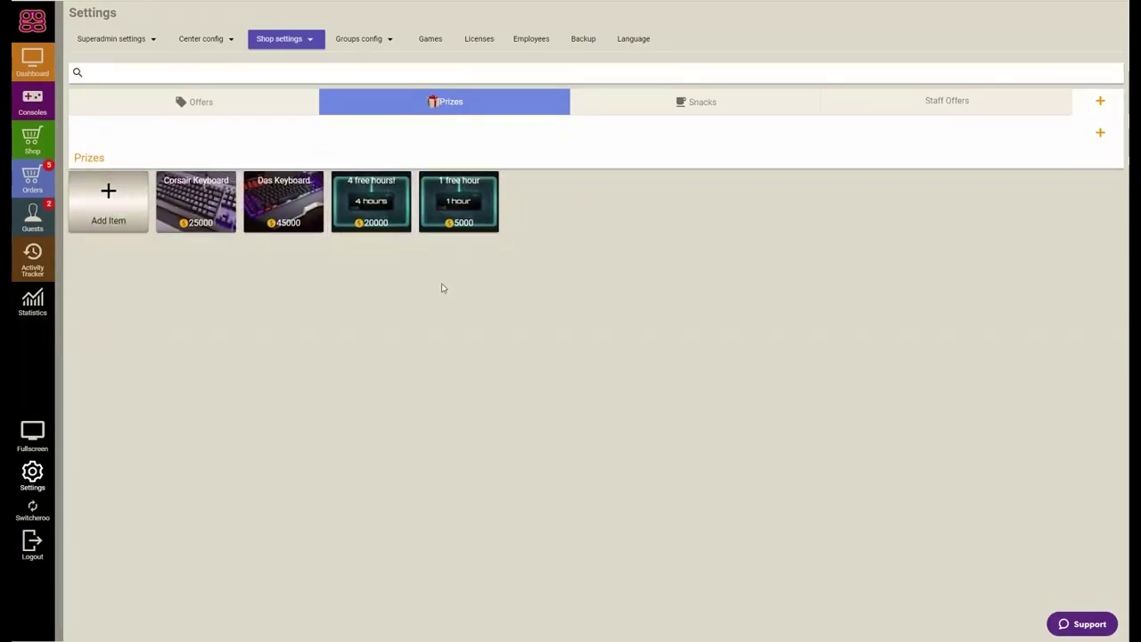
left_click(657, 103)
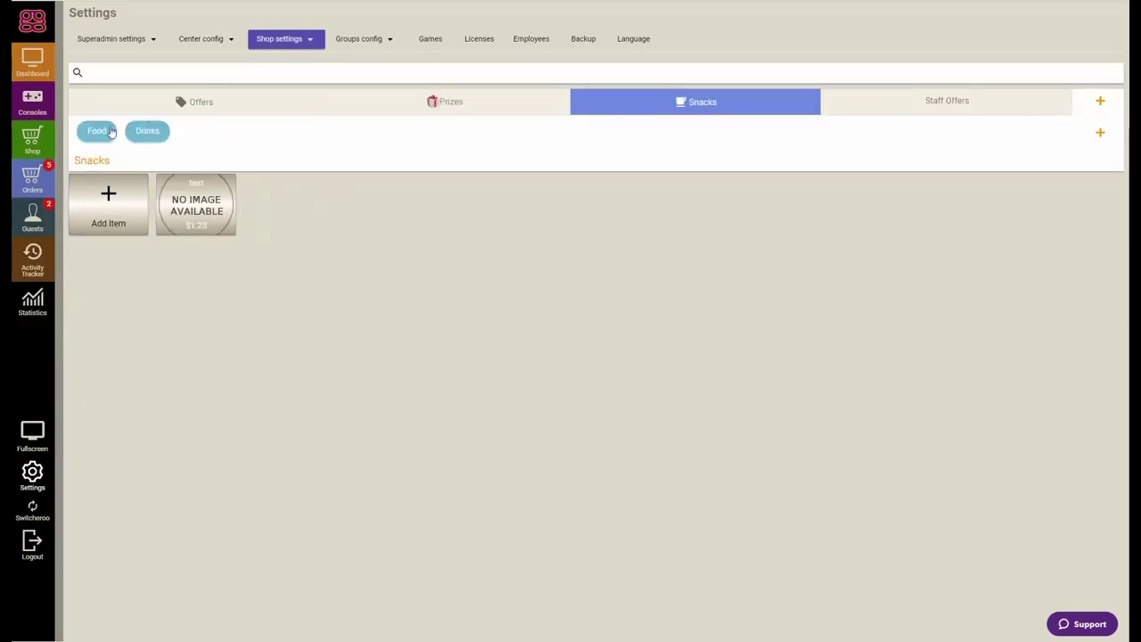
left_click(103, 132)
left_click(150, 136)
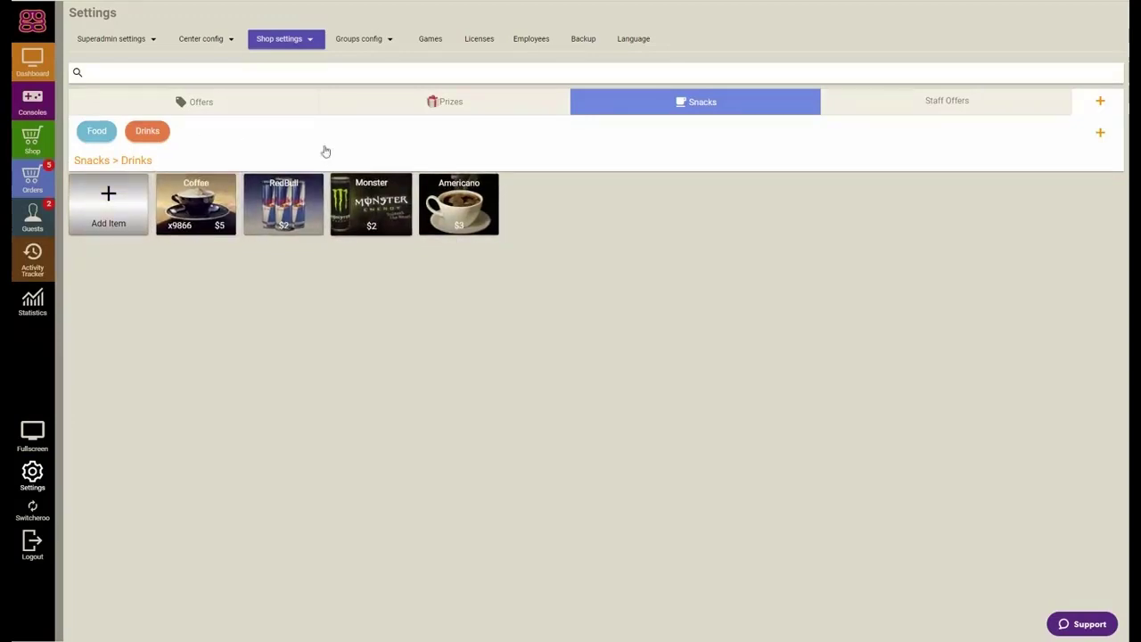
Examine the 1 Hour offer under Standard Pricing, switch its client-order availability off and on, and close it.
left_click(251, 107)
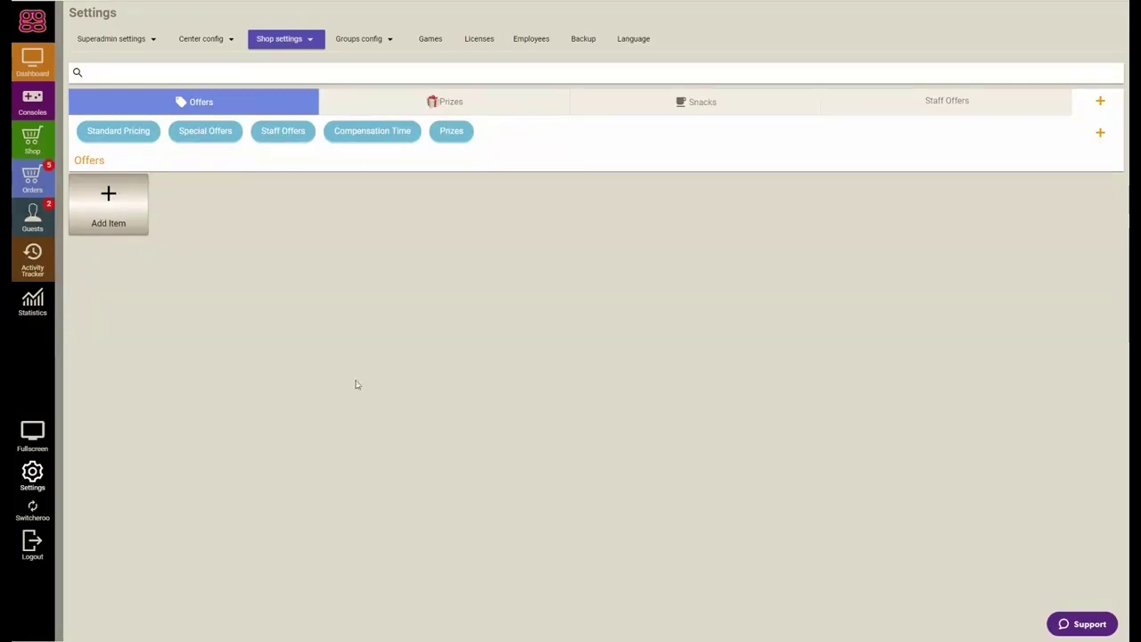
left_click(123, 142)
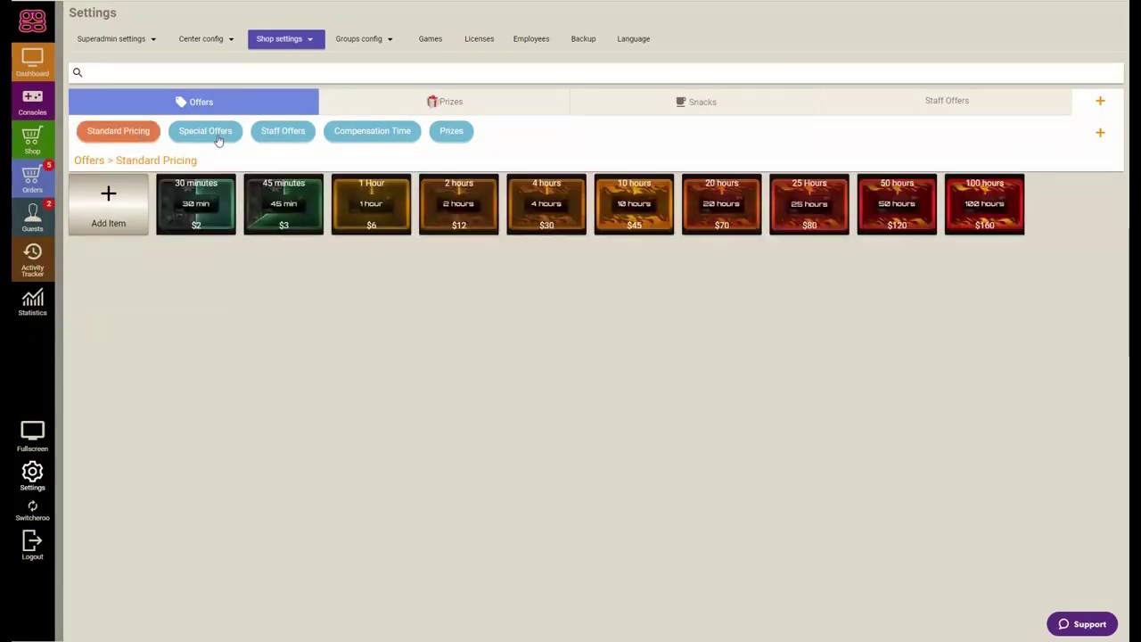
left_click(382, 191)
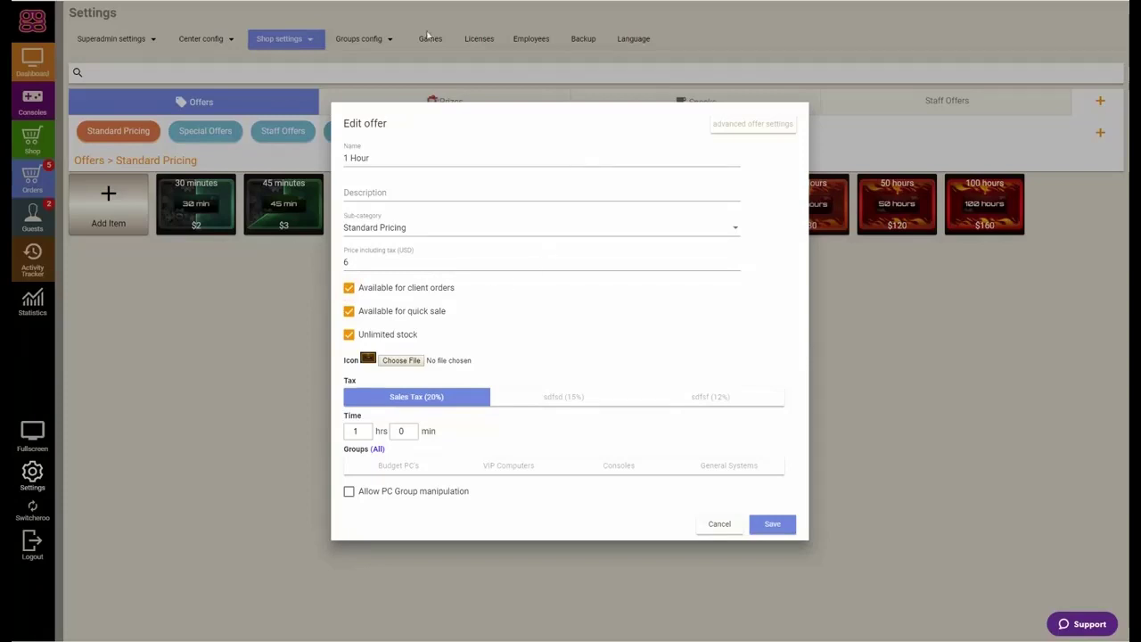
left_click(349, 288)
left_click(348, 288)
left_click(253, 471)
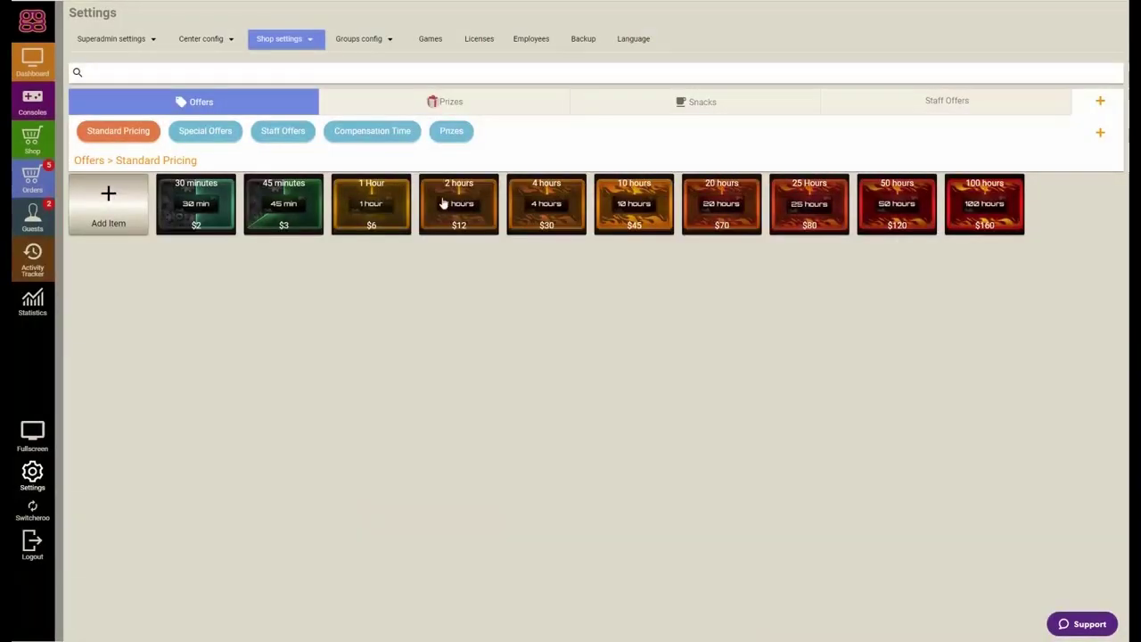
Reopen the 1 Hour offer and show and hide its advanced offer settings.
left_click(385, 213)
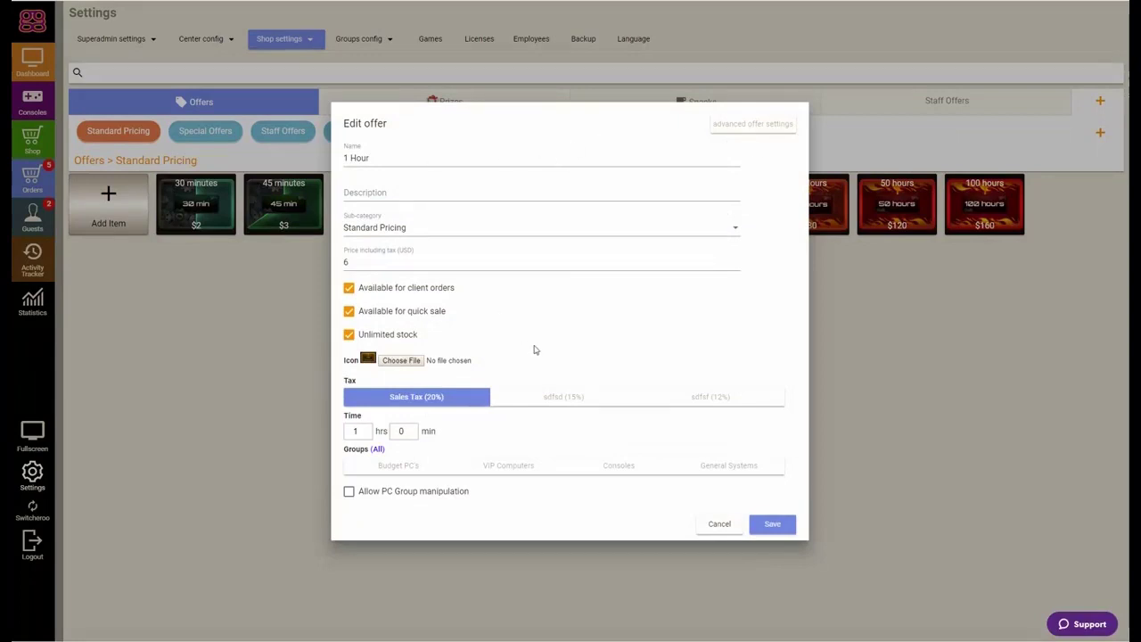
left_click(736, 127)
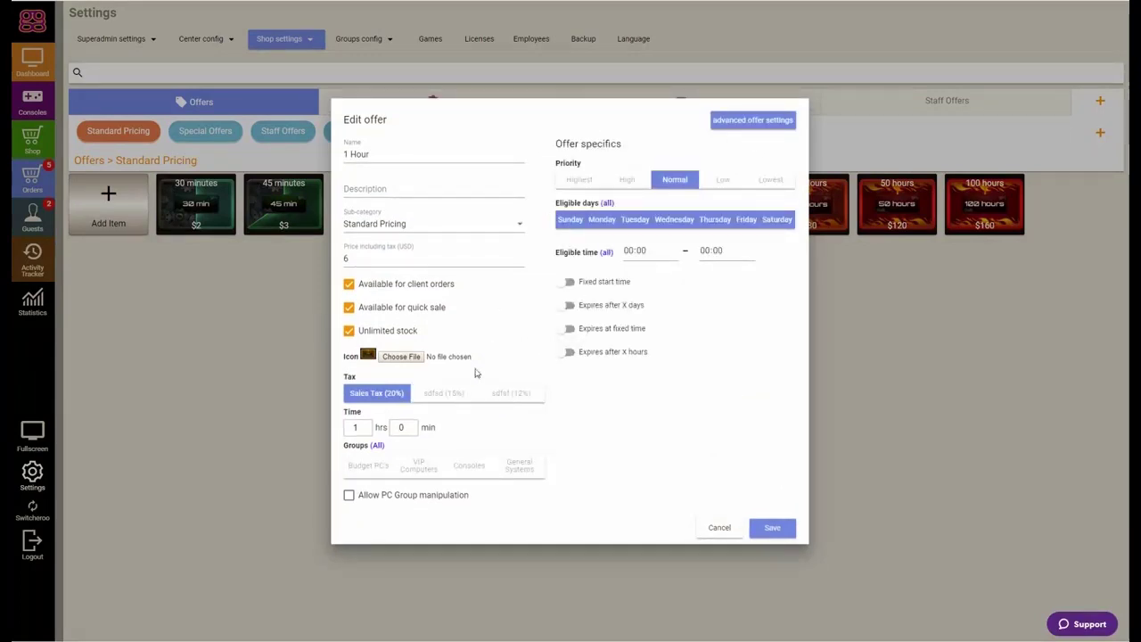
left_click(775, 119)
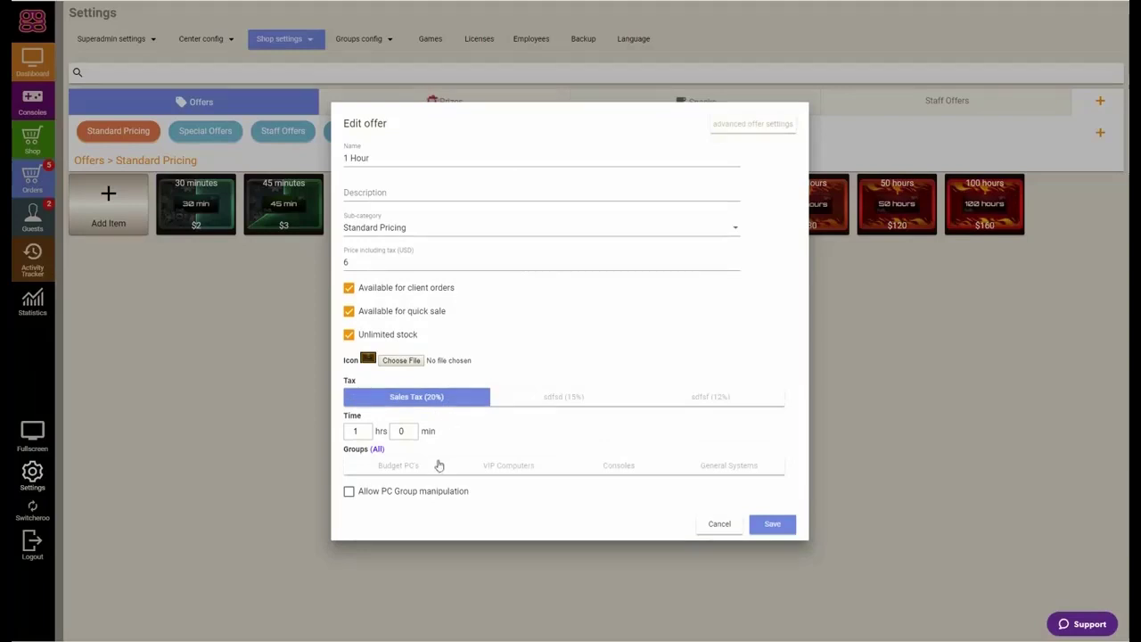
Try assigning the 1 Hour offer to Budget PC's, VIP Computers, Consoles and General Systems, clear the groups and cancel the edit.
left_click(362, 469)
left_click(499, 467)
left_click(600, 472)
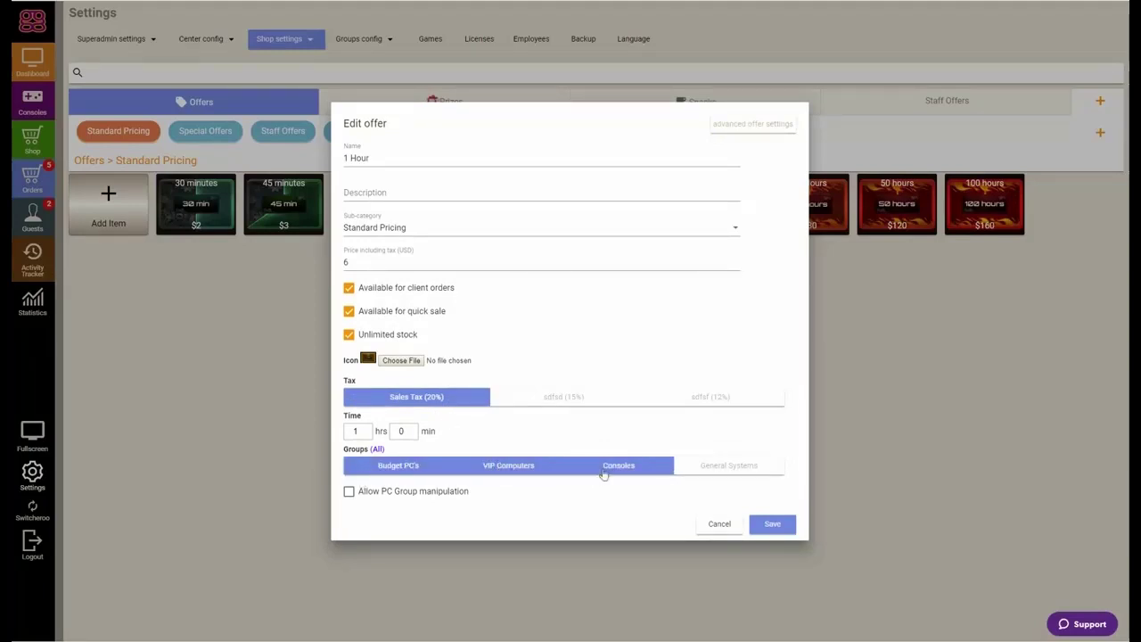
left_click(718, 468)
left_click(642, 469)
left_click(535, 473)
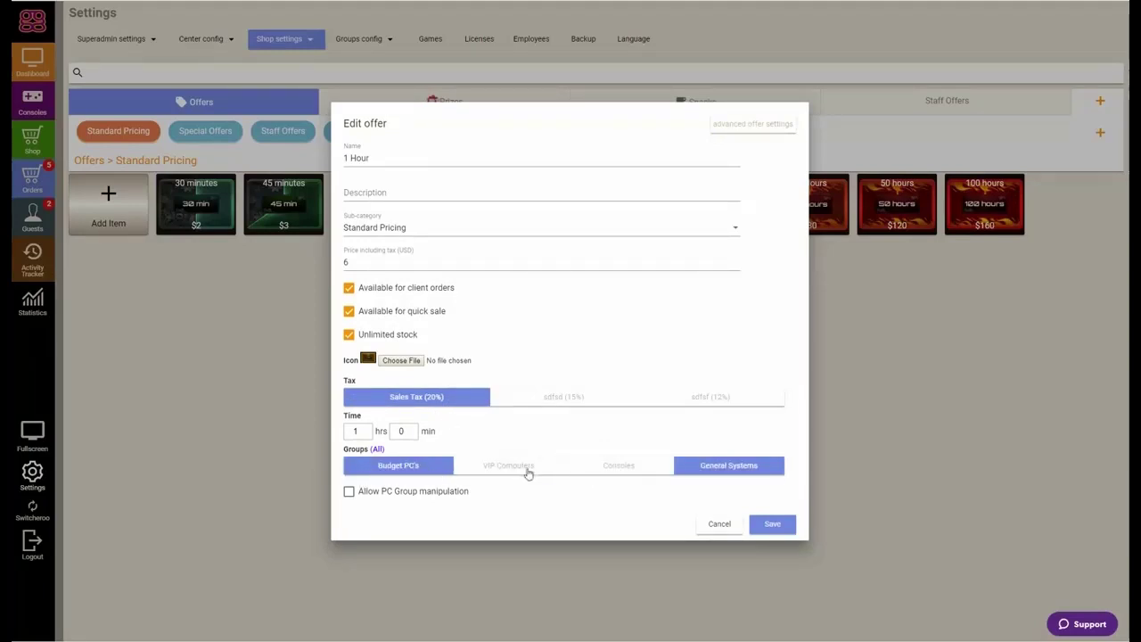
left_click(721, 467)
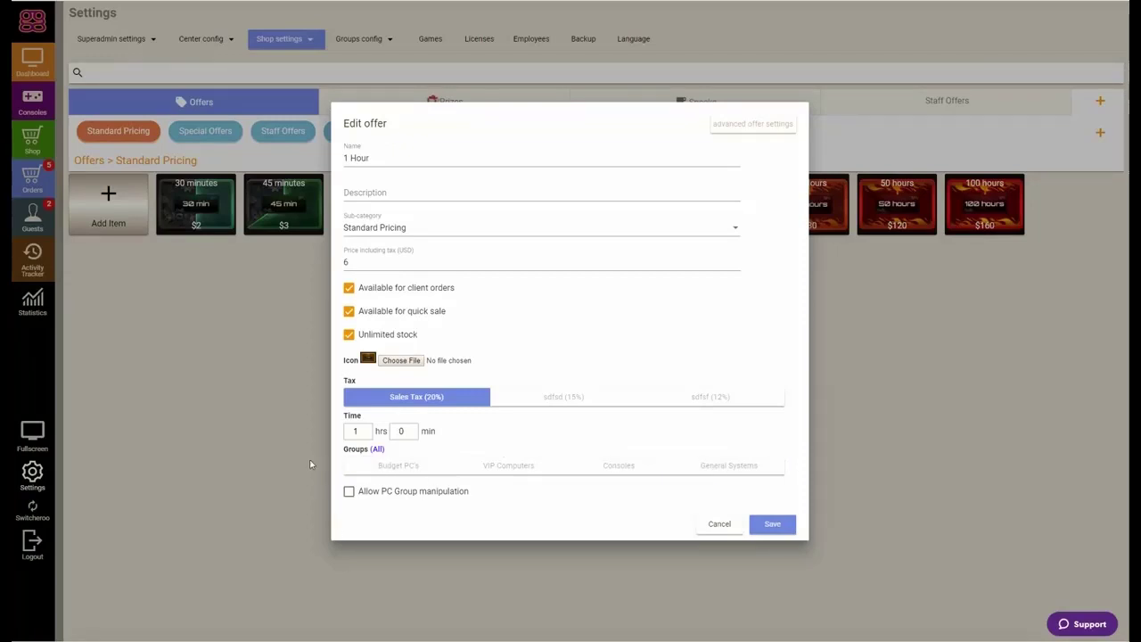
left_click(721, 526)
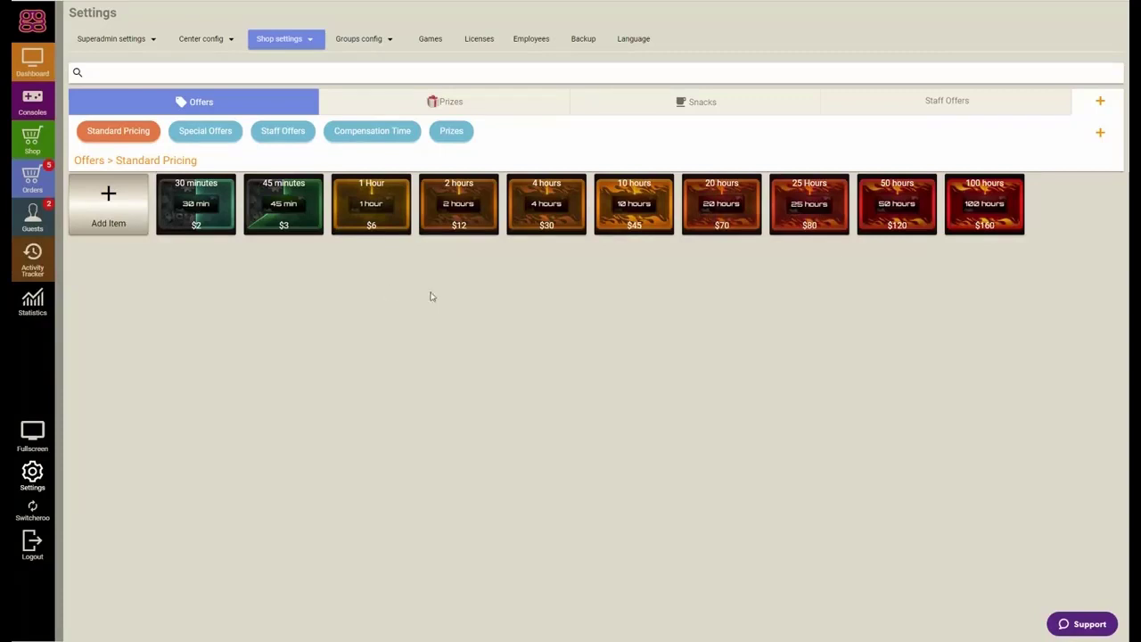
Examine the RedBull product's settings in the Drinks sub-category of Snacks and close them without saving.
left_click(702, 100)
left_click(153, 132)
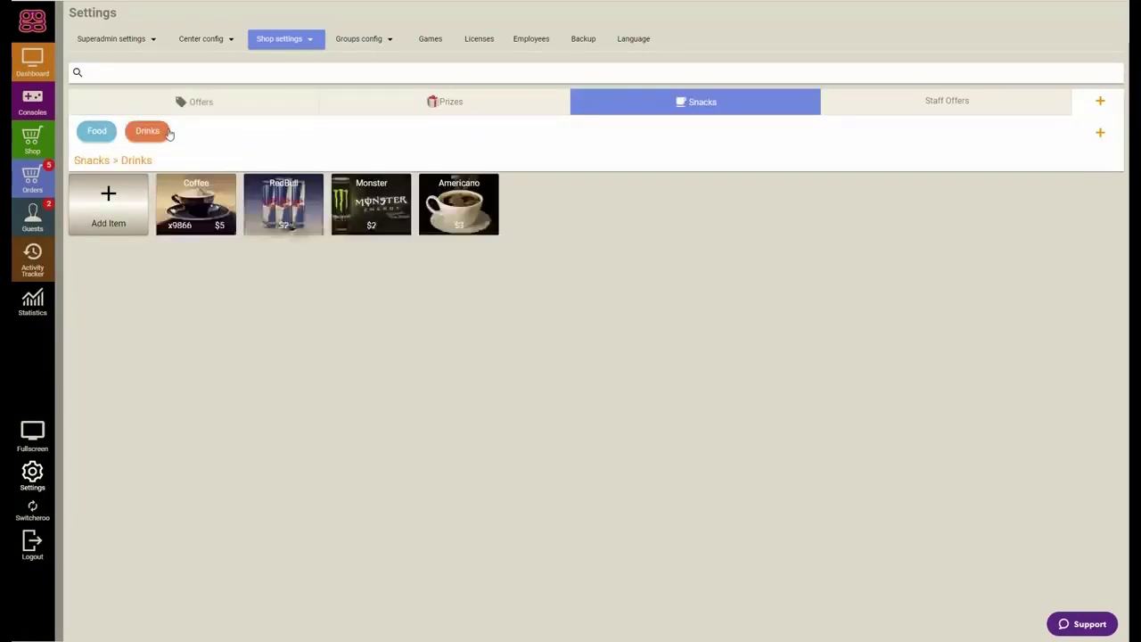
left_click(280, 202)
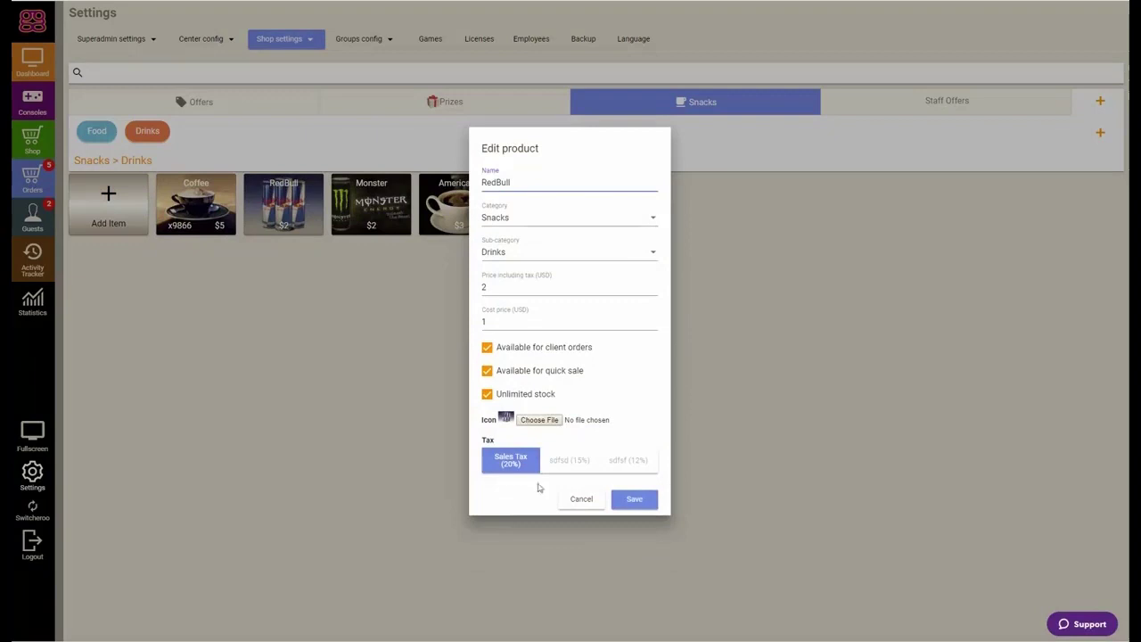
left_click(590, 500)
Reopen the 1 Hour offer under Standard Pricing, switch its quick-sale availability off and on, and cancel the edit.
left_click(223, 105)
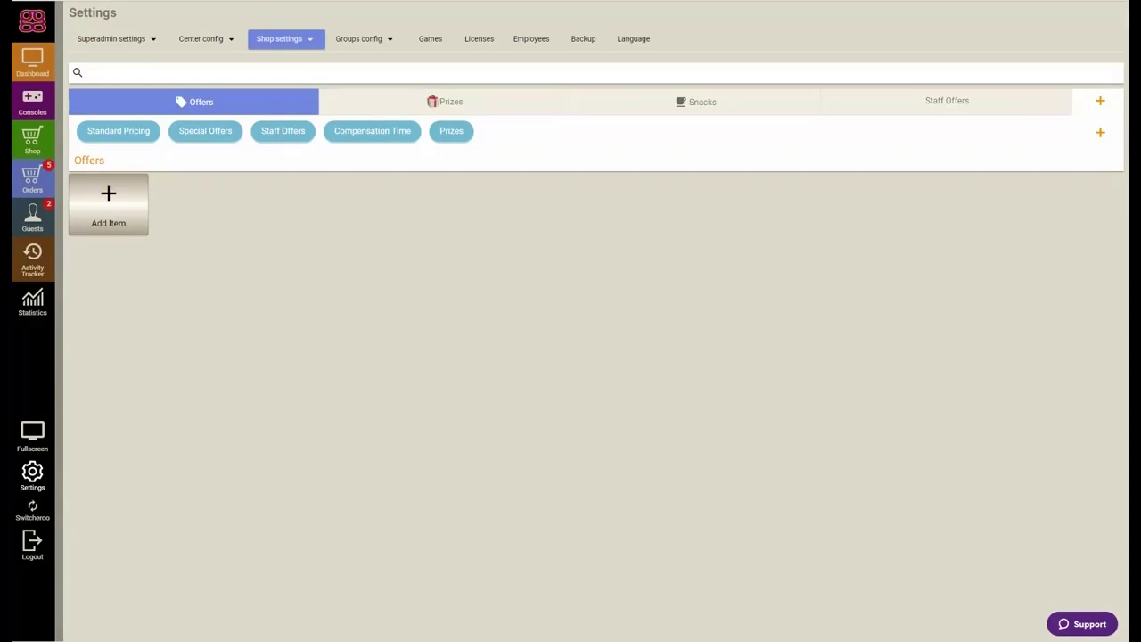
left_click(133, 131)
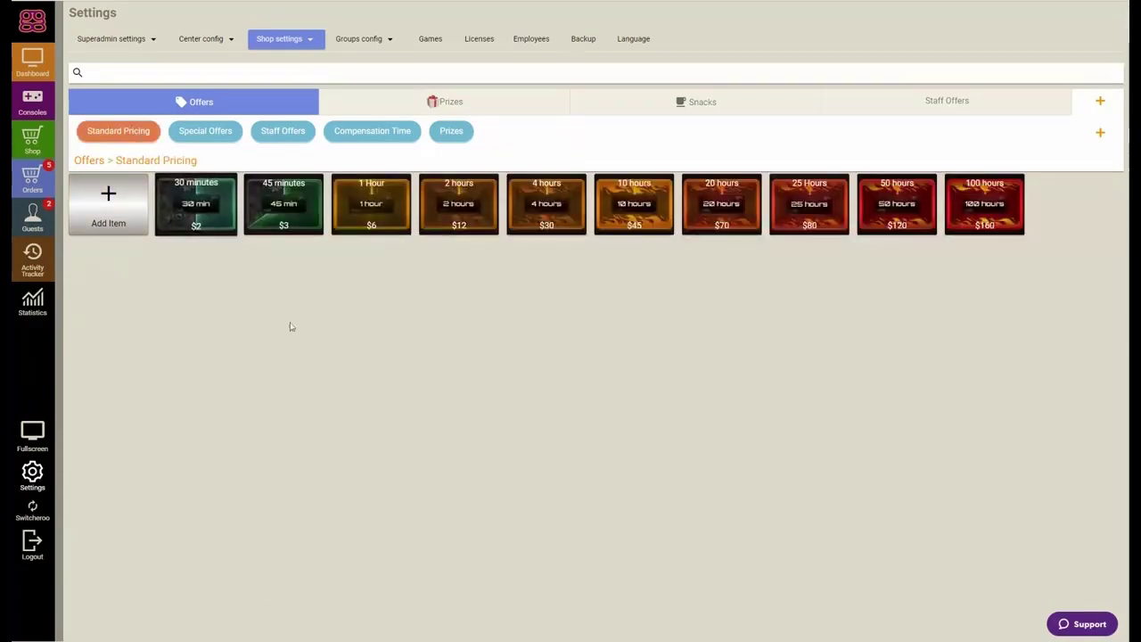
left_click(380, 218)
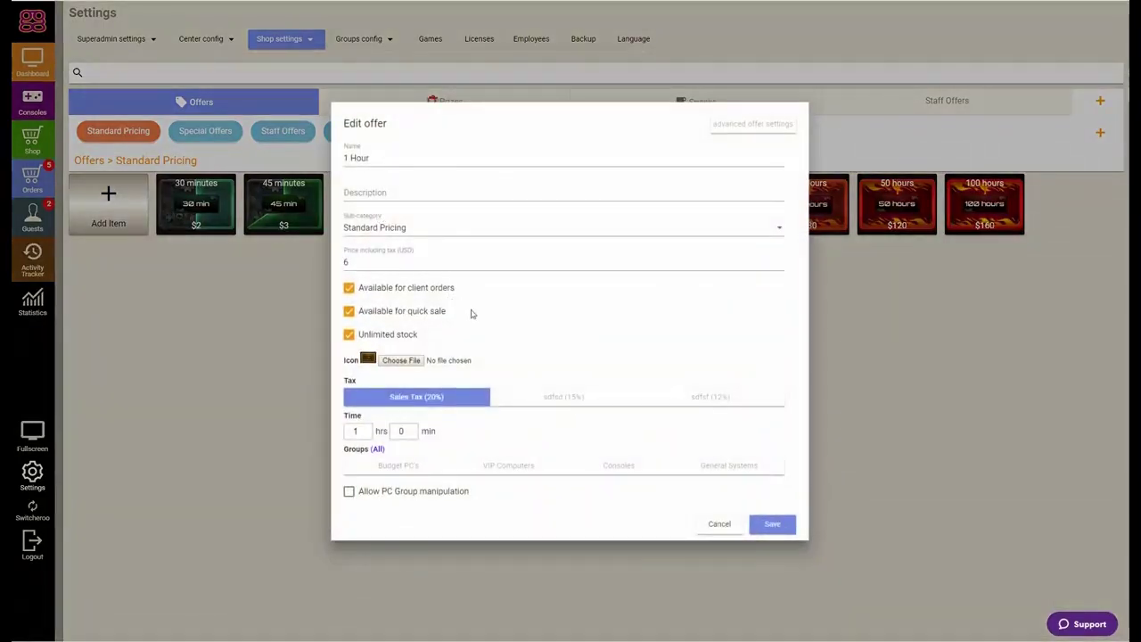
left_click(349, 312)
left_click(349, 312)
left_click(721, 525)
From the dashboard, quicksell one 1 Hour offer to the user on the occupied VIP computer and proceed to checkout.
left_click(51, 57)
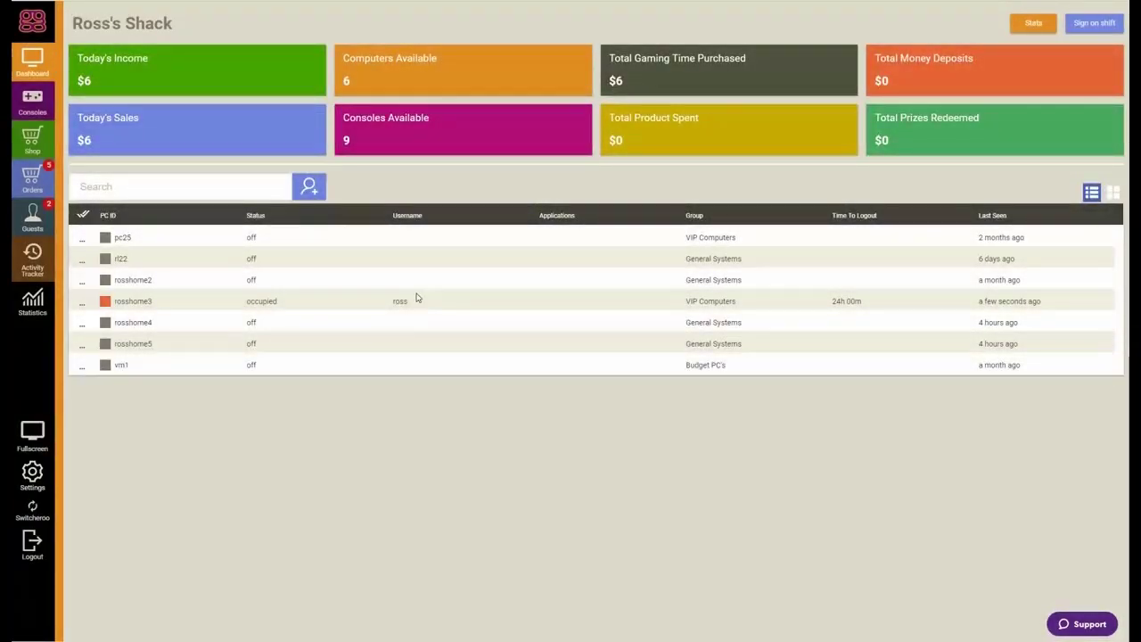
left_click(346, 302)
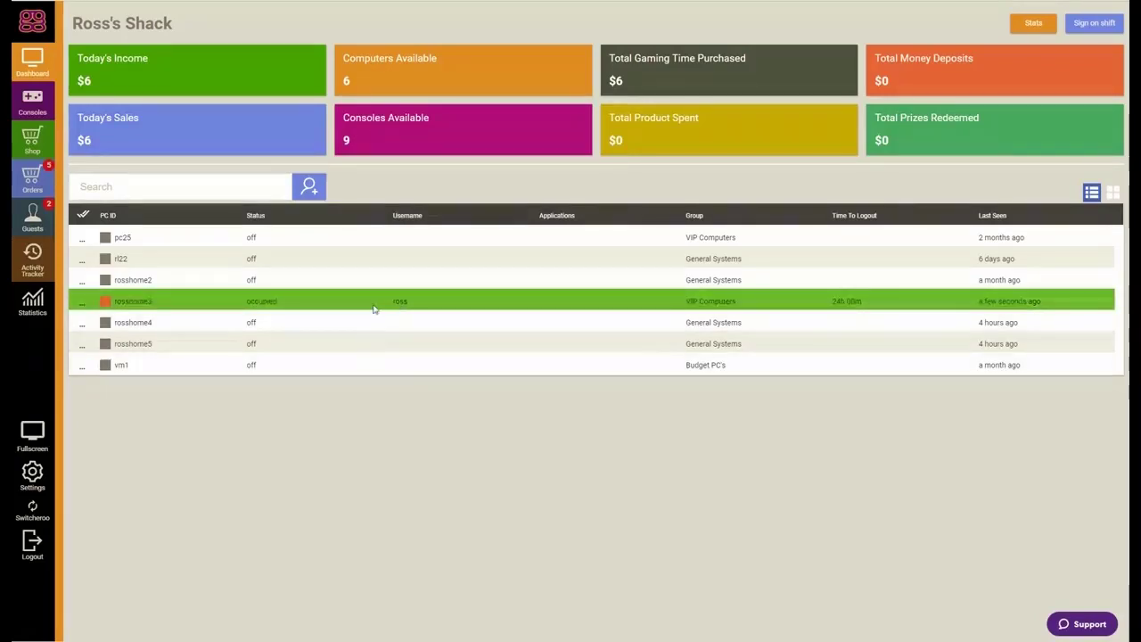
right_click(371, 307)
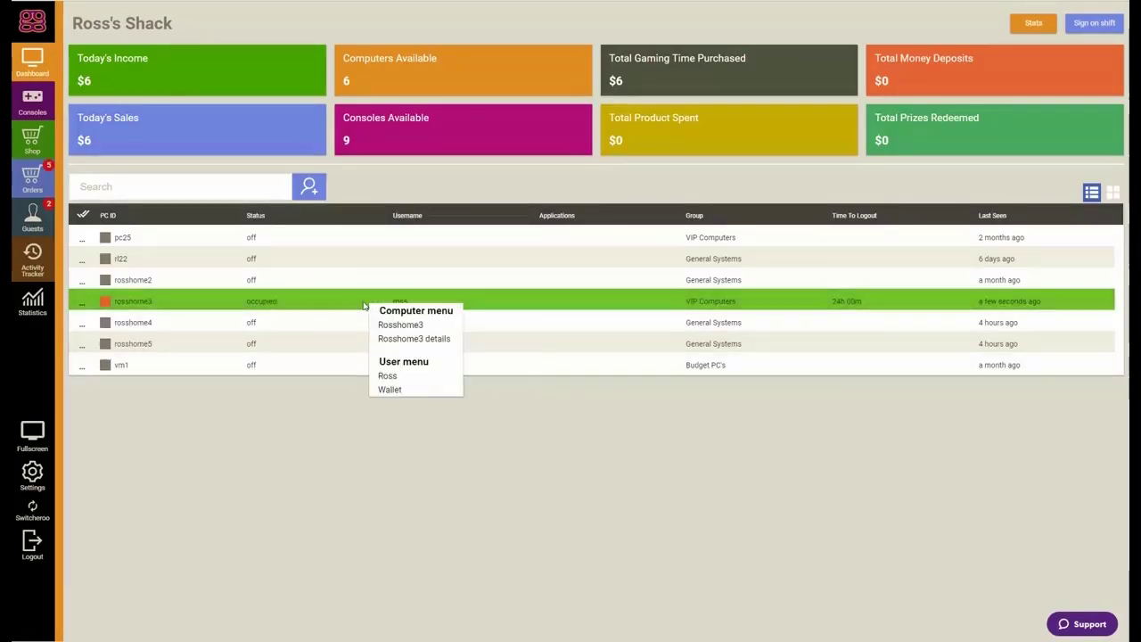
mouse_move(433, 382)
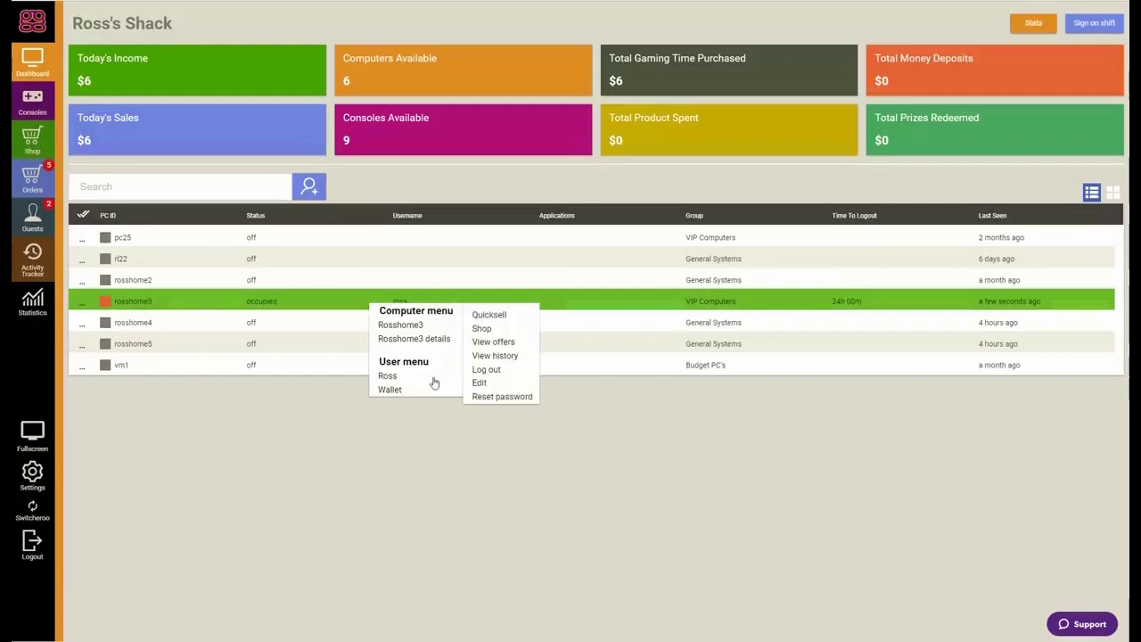
left_click(499, 316)
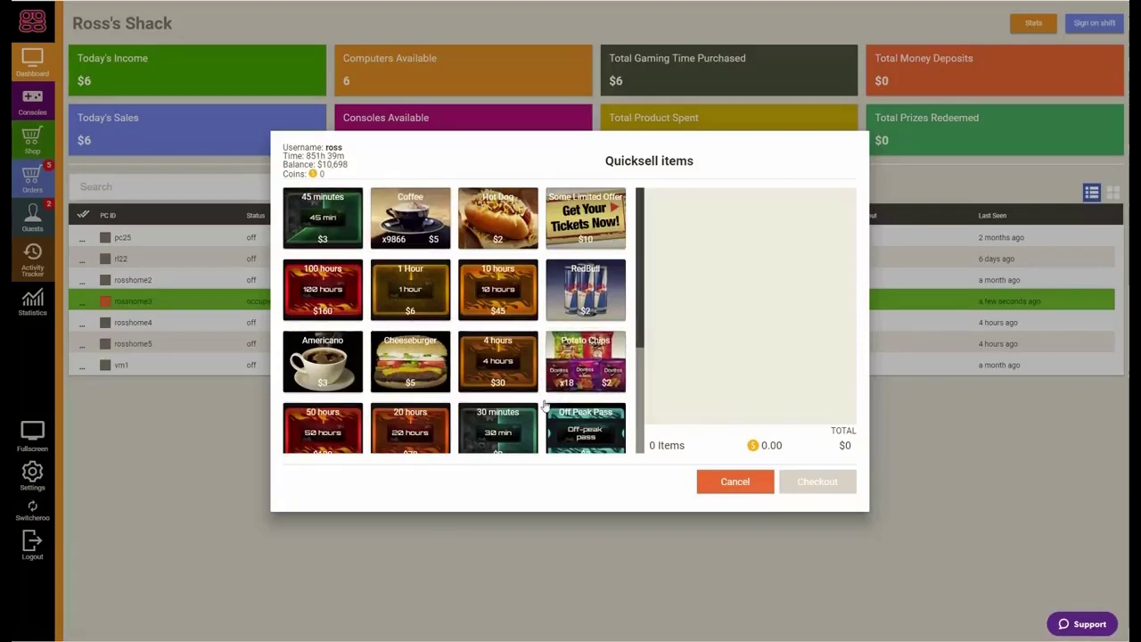
left_click(396, 290)
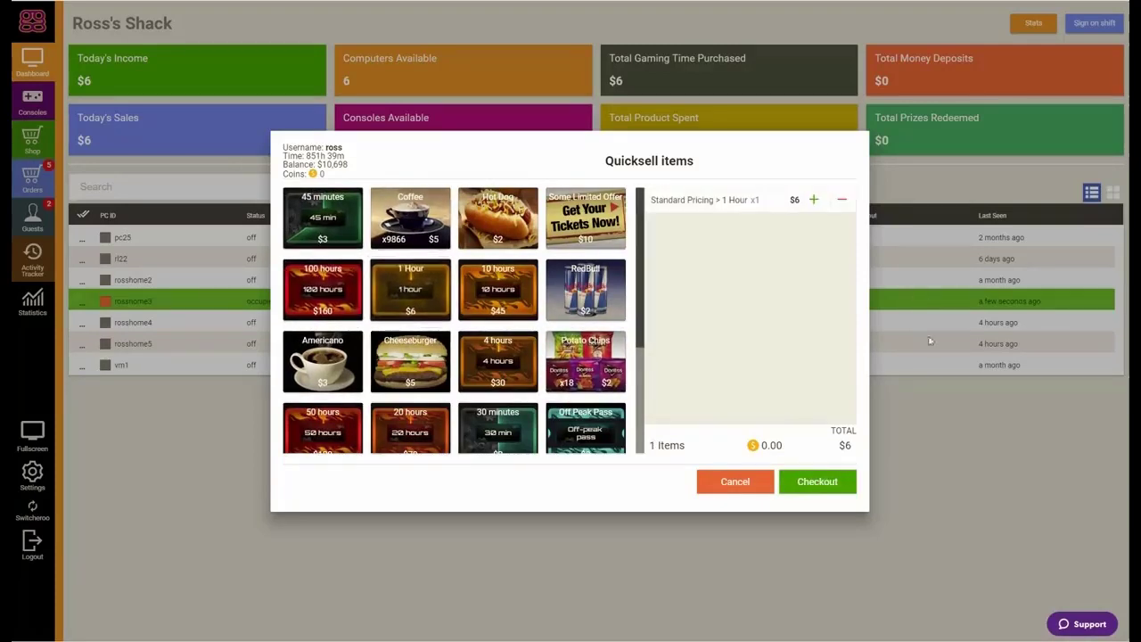
left_click(816, 481)
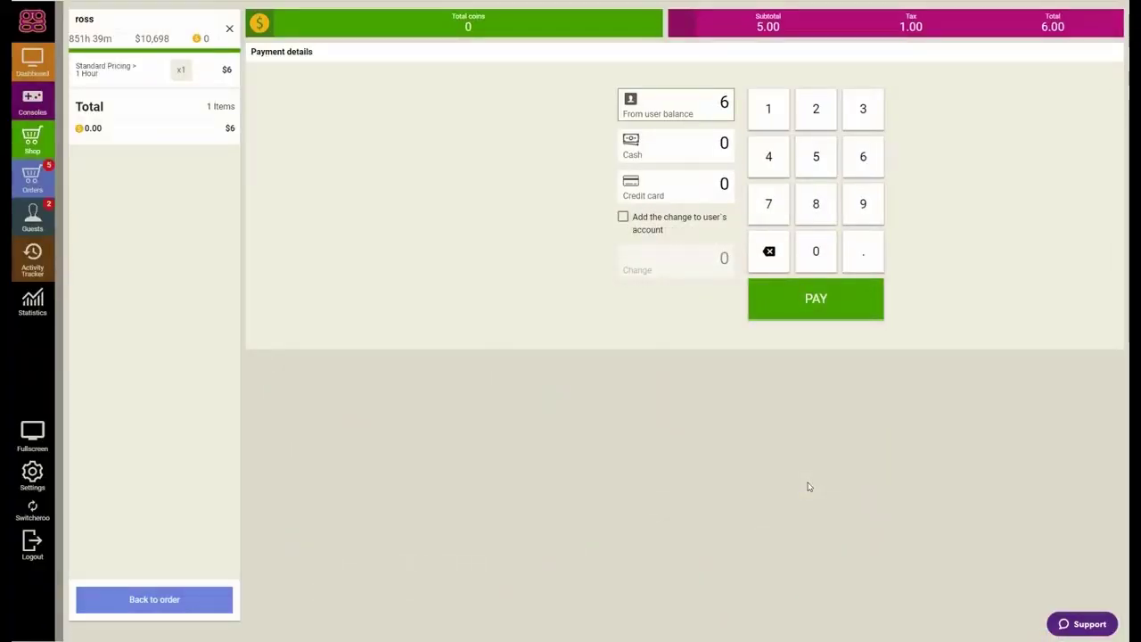
Try allocating the full payment to cash, credit card and the user's balance in turn.
left_click(632, 141)
left_click(632, 182)
left_click(632, 141)
left_click(632, 182)
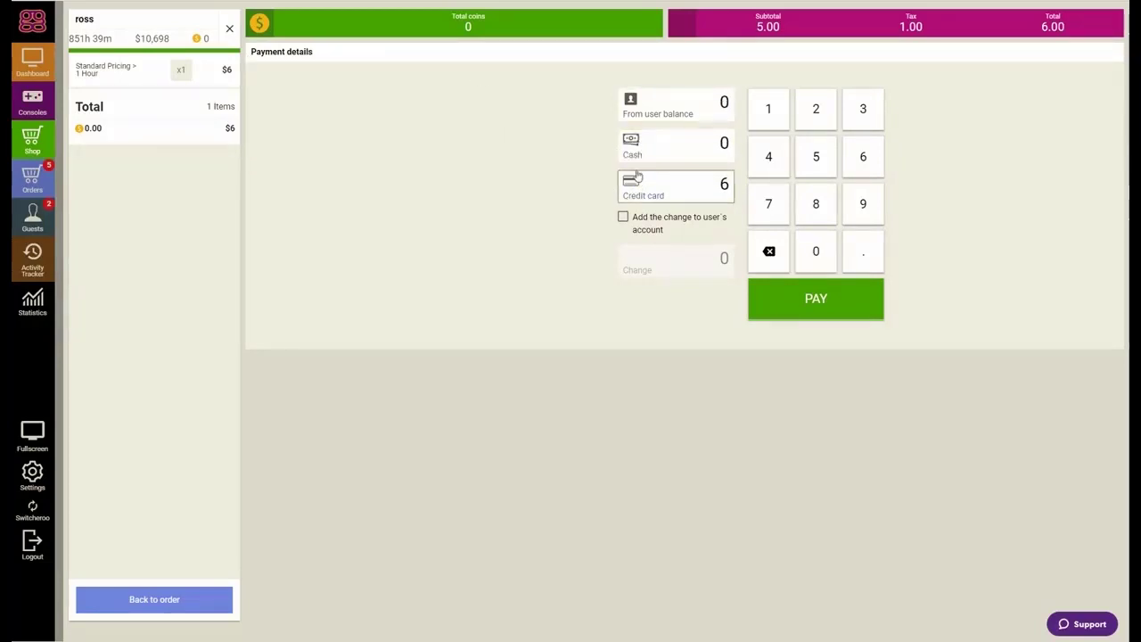
left_click(632, 141)
left_click(630, 100)
left_click(632, 141)
left_click(633, 180)
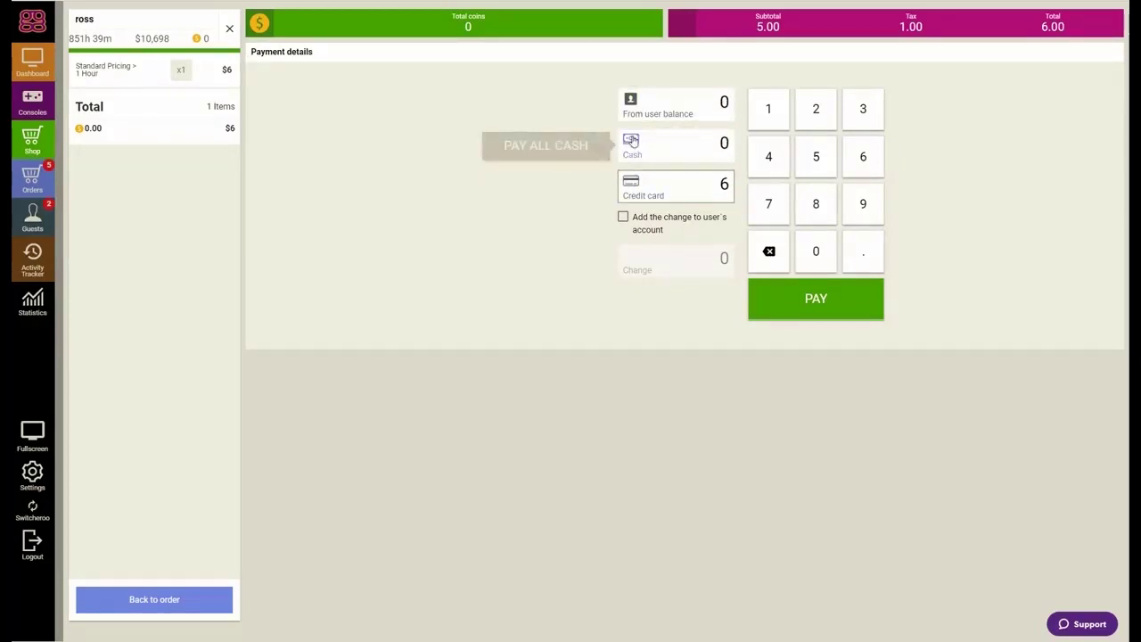
left_click(632, 143)
left_click(633, 191)
left_click(641, 183)
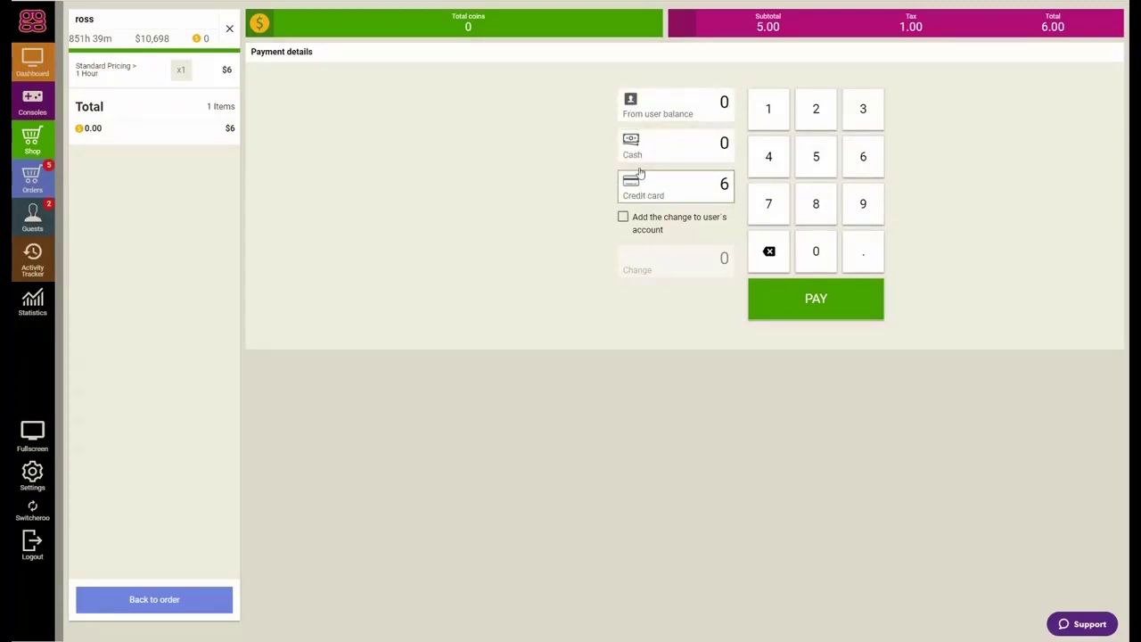
Allocate the full $6 to cash and complete the payment for the 1 Hour offer.
left_click(632, 141)
left_click(784, 302)
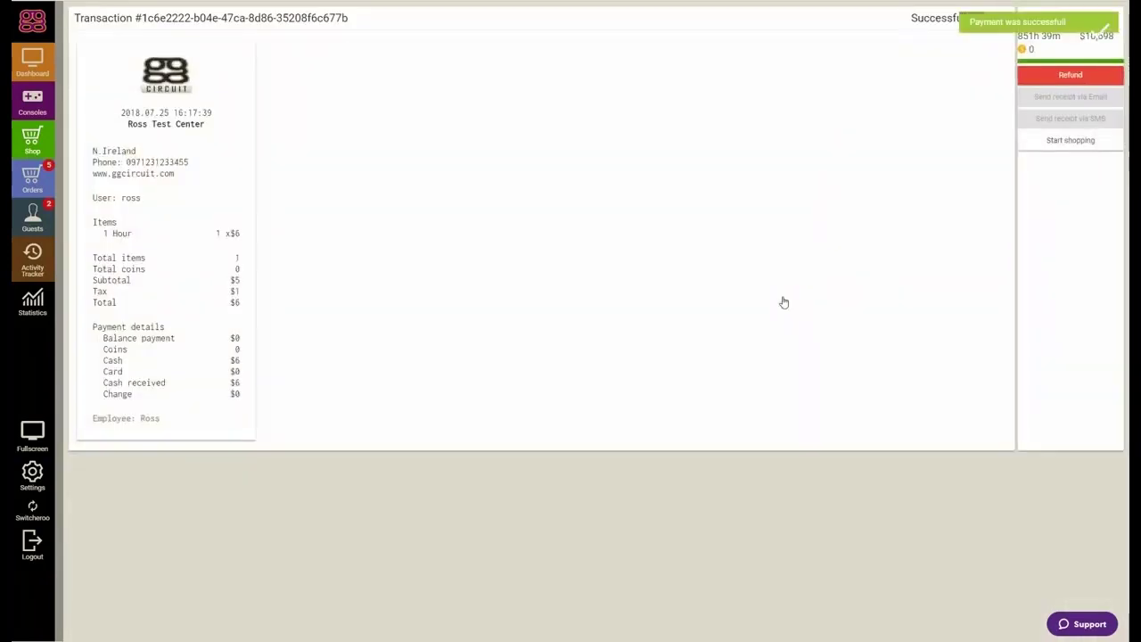